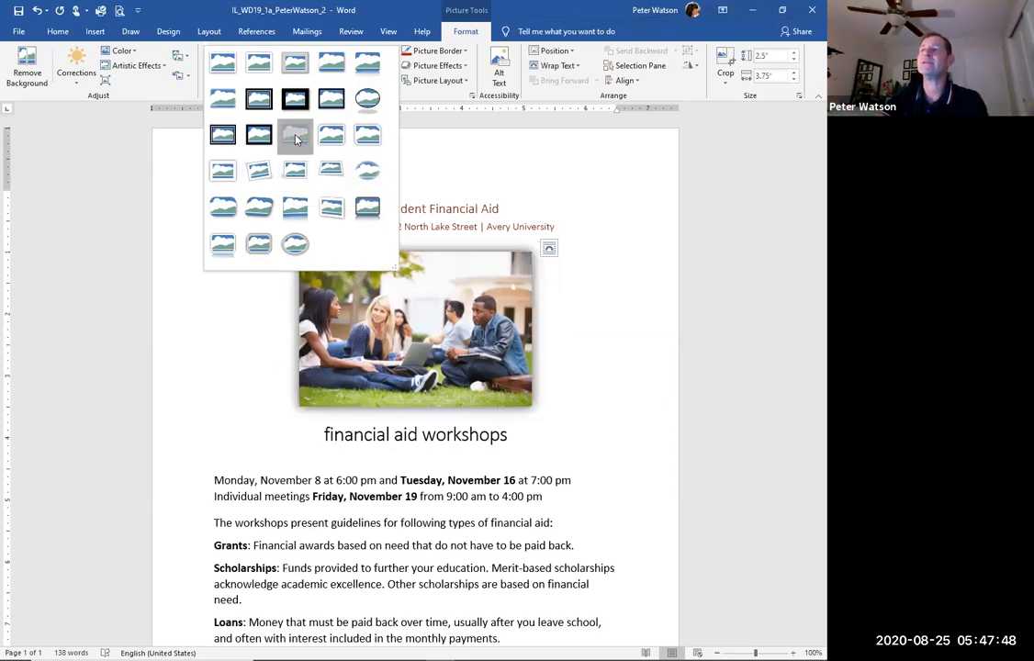
# Apply the rectangle picture style with a soft shadow on all sides to the photo, and add the smallest orange glow variation
pyautogui.click(296, 135)
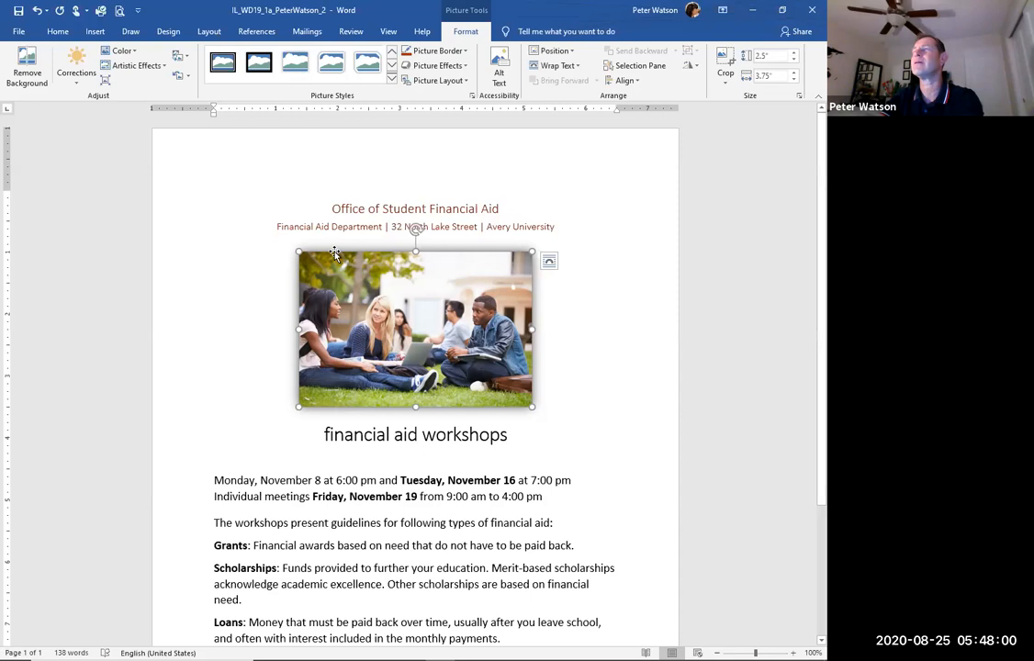
pyautogui.click(449, 67)
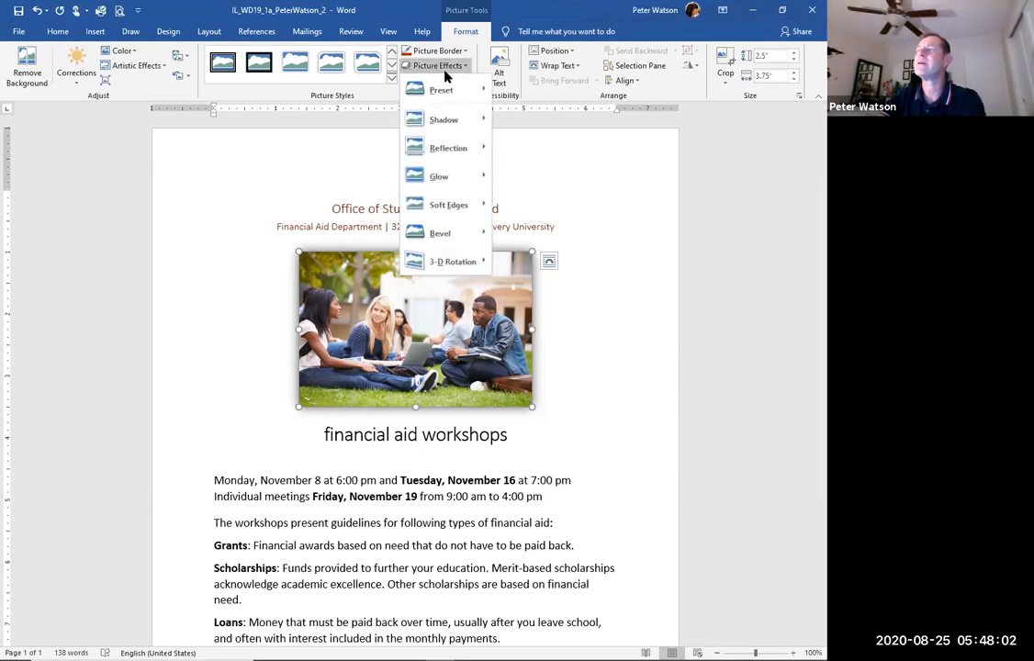
pyautogui.moveTo(448, 176)
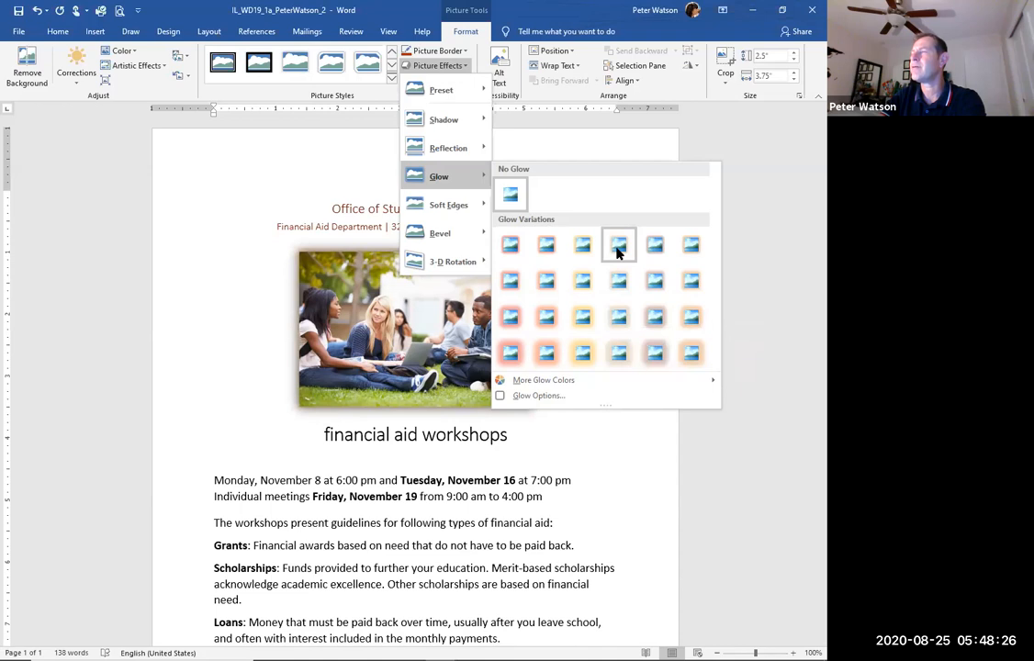
pyautogui.click(691, 247)
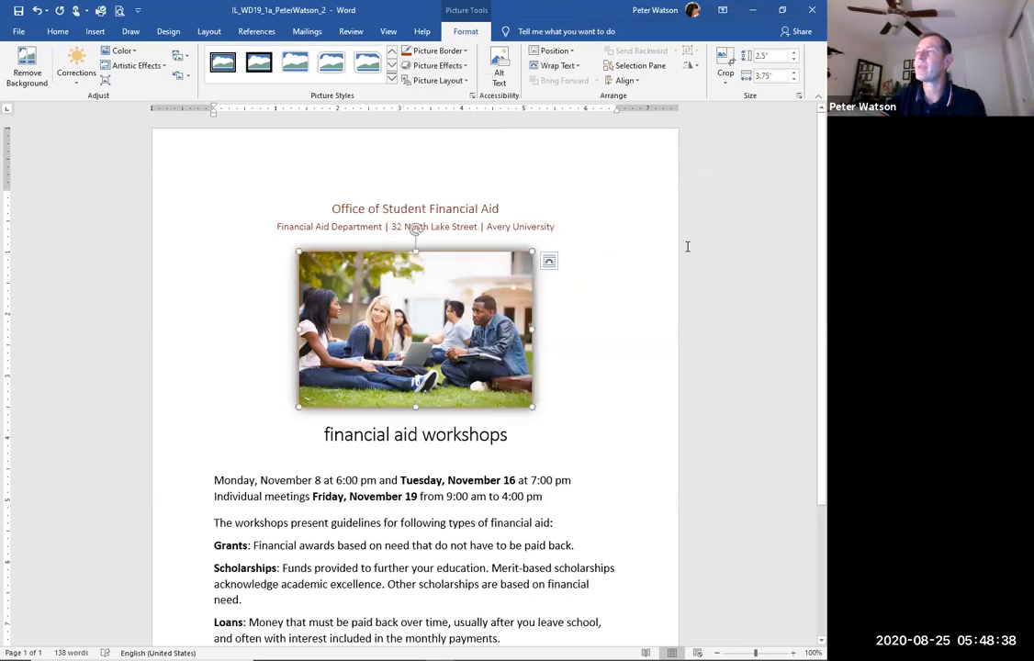
pyautogui.click(638, 340)
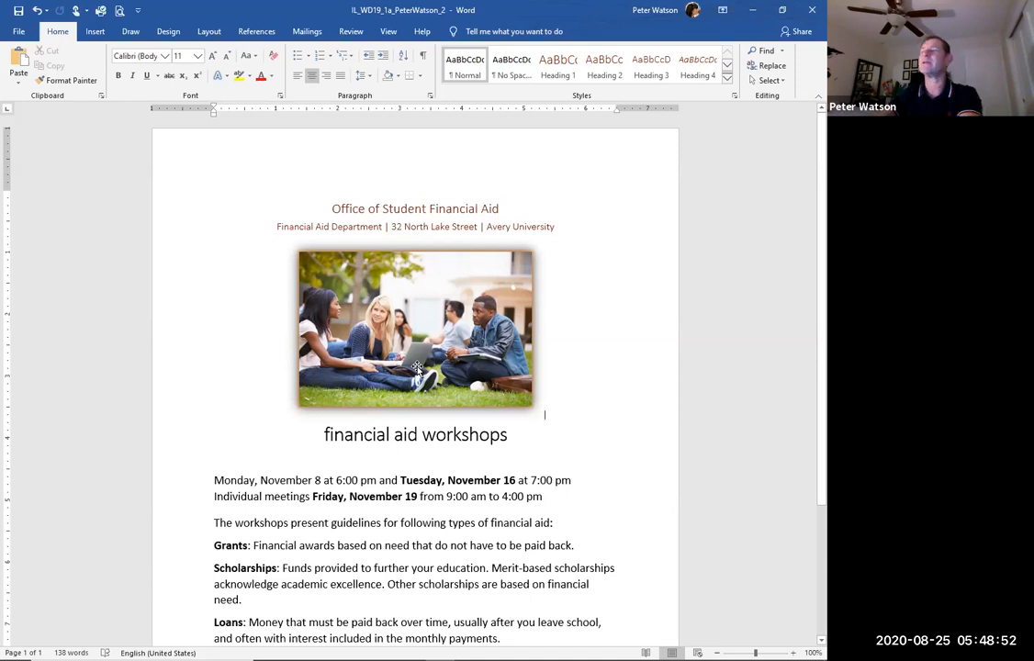
pyautogui.scroll(-4, 490, 376)
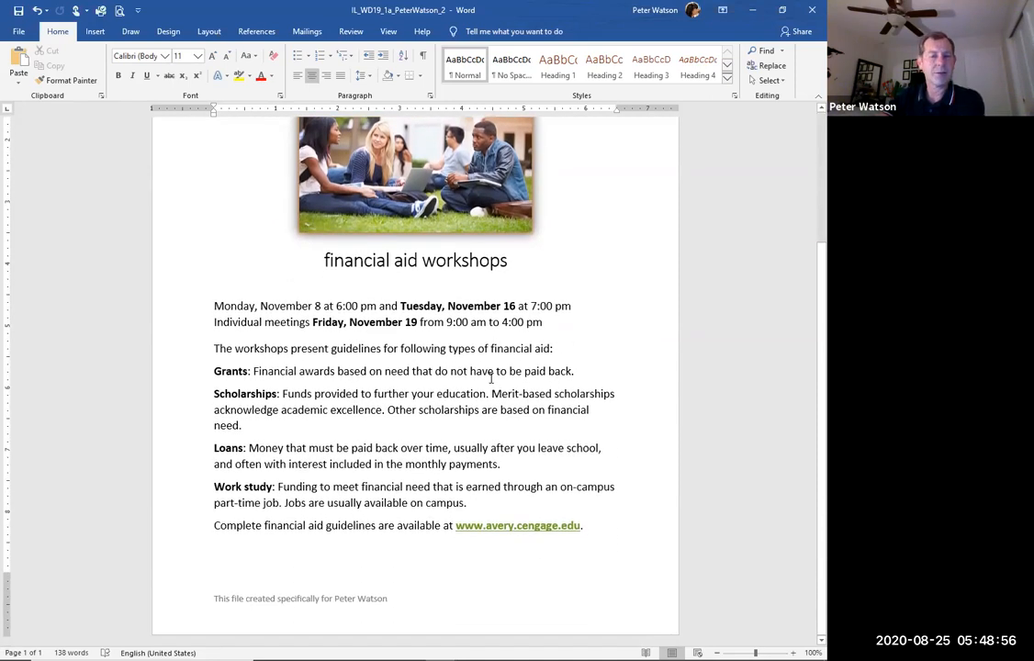
pyautogui.scroll(4, 490, 377)
pyautogui.click(544, 416)
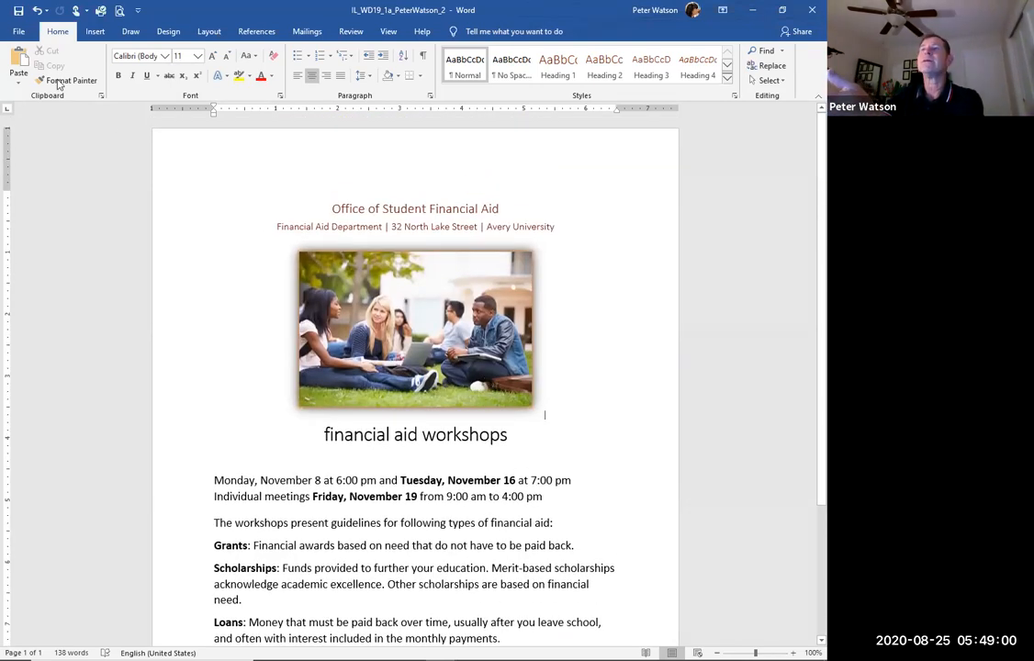
# Try to save the flyer to the Desktop as a Word Document under its current file name
pyautogui.click(17, 11)
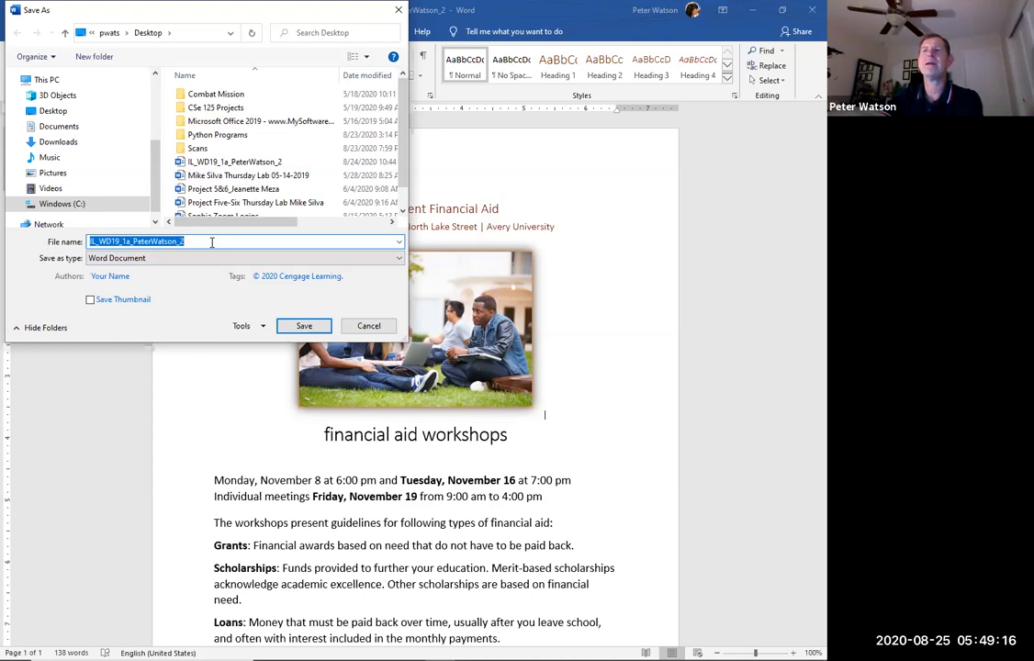
pyautogui.click(54, 110)
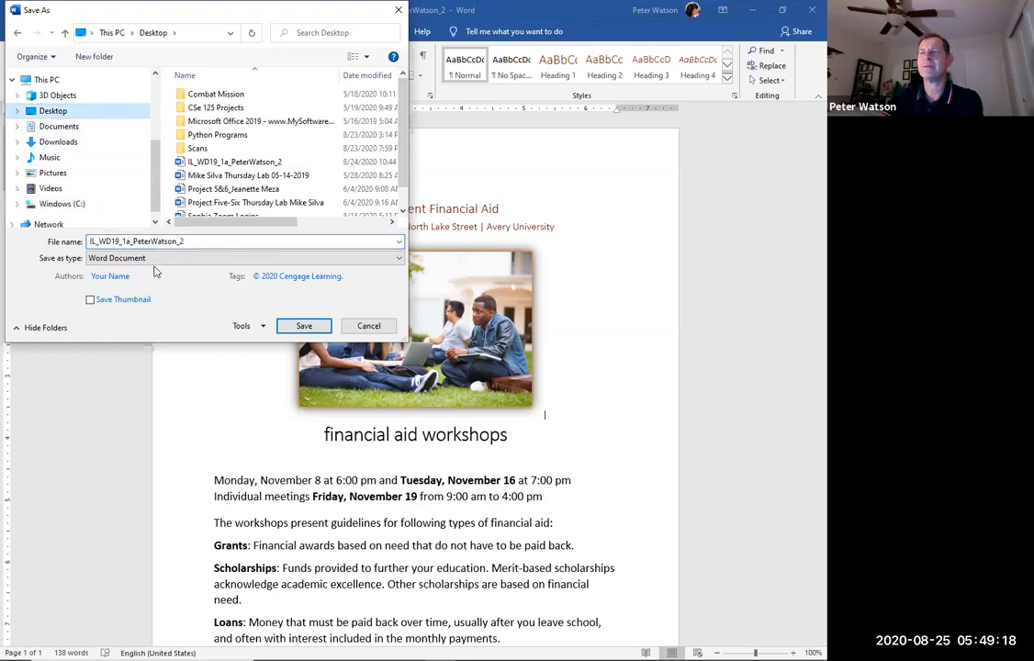
pyautogui.click(303, 325)
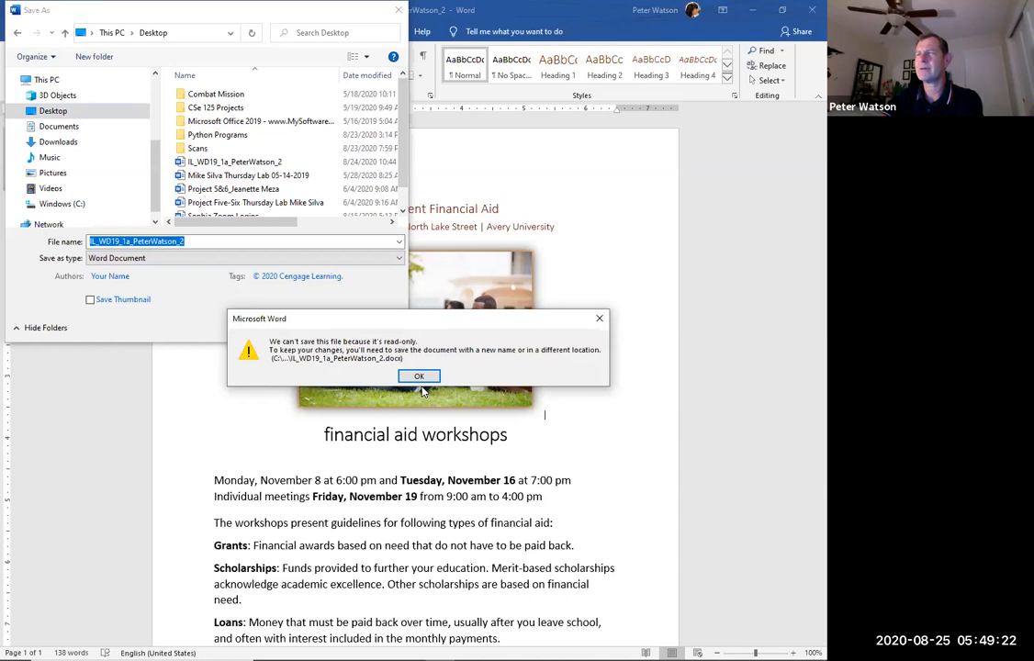
pyautogui.click(419, 376)
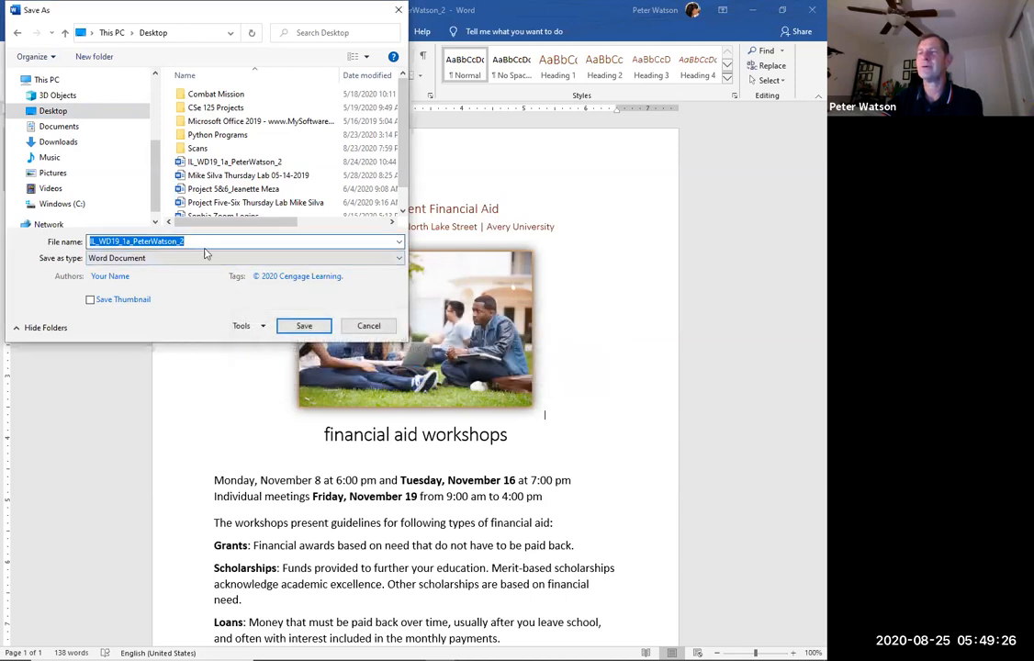
pyautogui.click(304, 326)
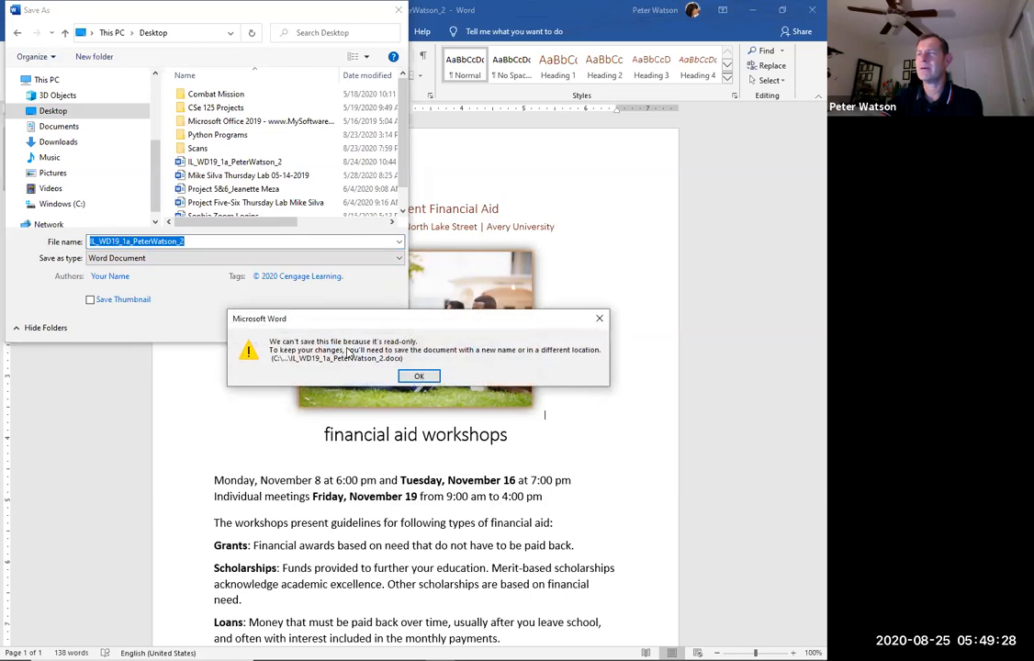
pyautogui.click(418, 377)
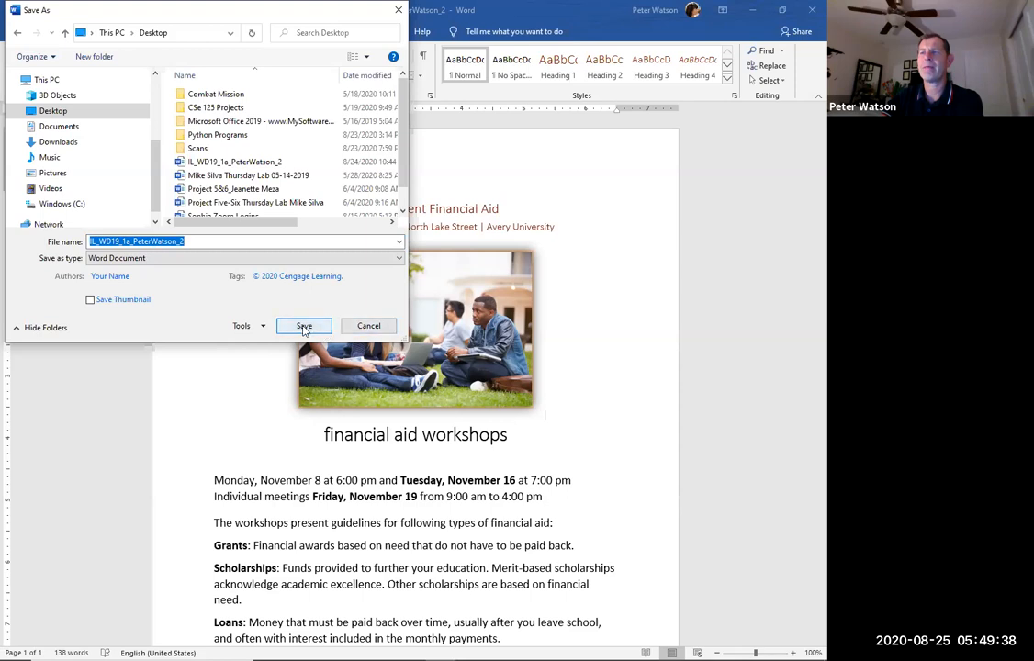
# Try to save the flyer over its existing copy on the Desktop
pyautogui.click(253, 260)
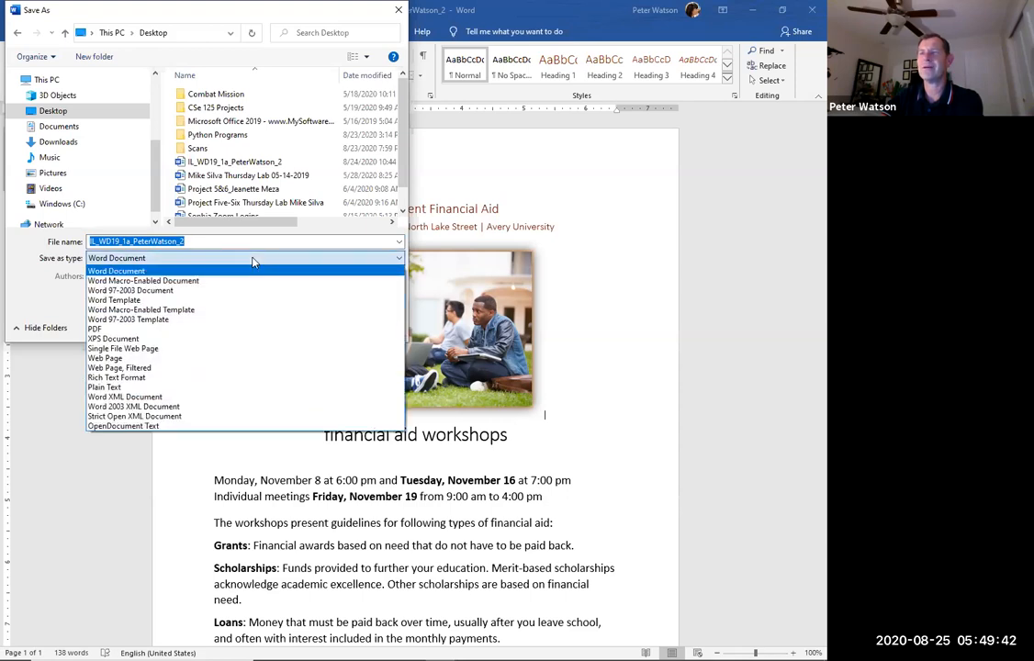
pyautogui.click(253, 260)
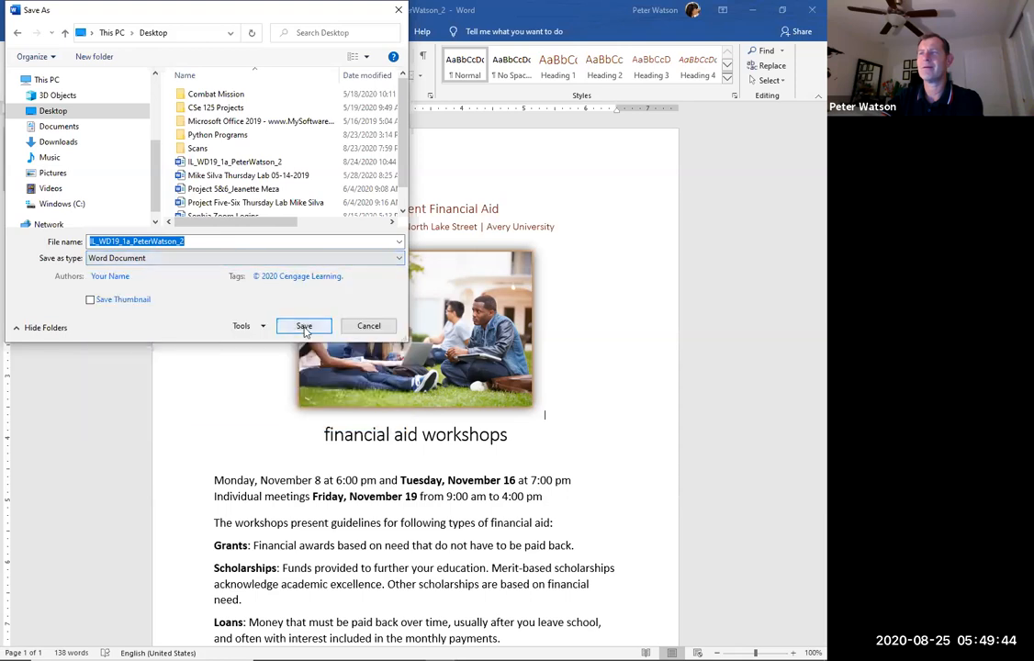
pyautogui.doubleClick(242, 164)
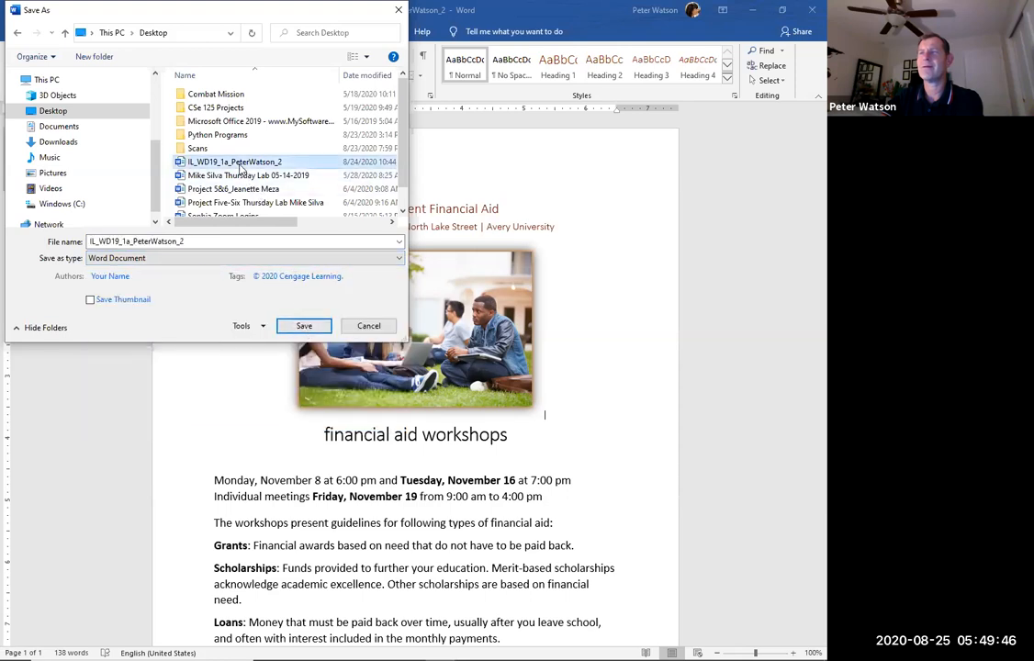
pyautogui.click(418, 376)
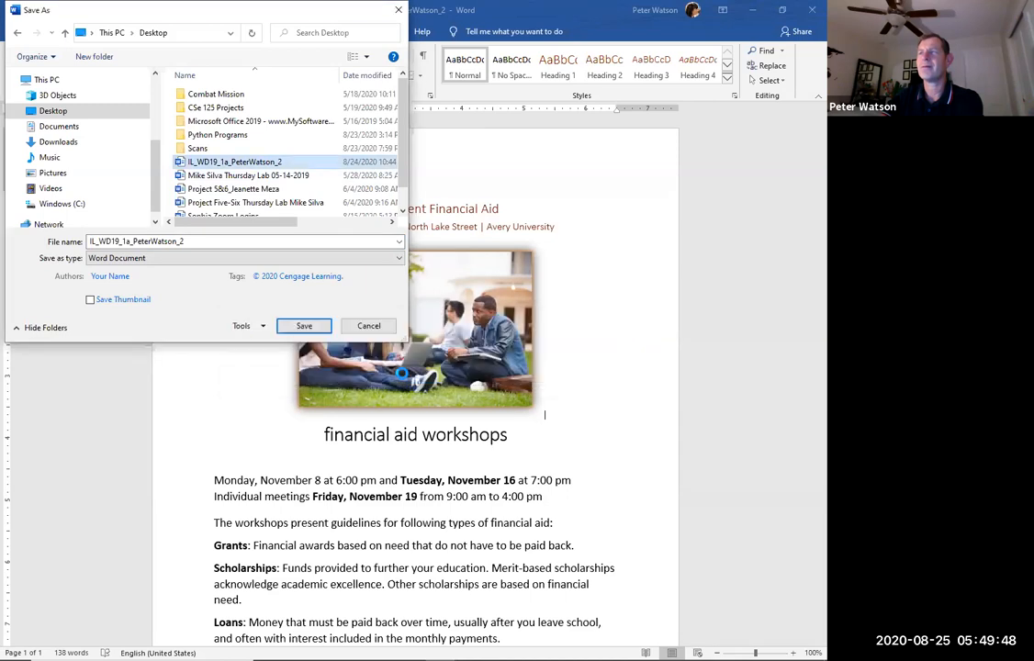
pyautogui.click(369, 326)
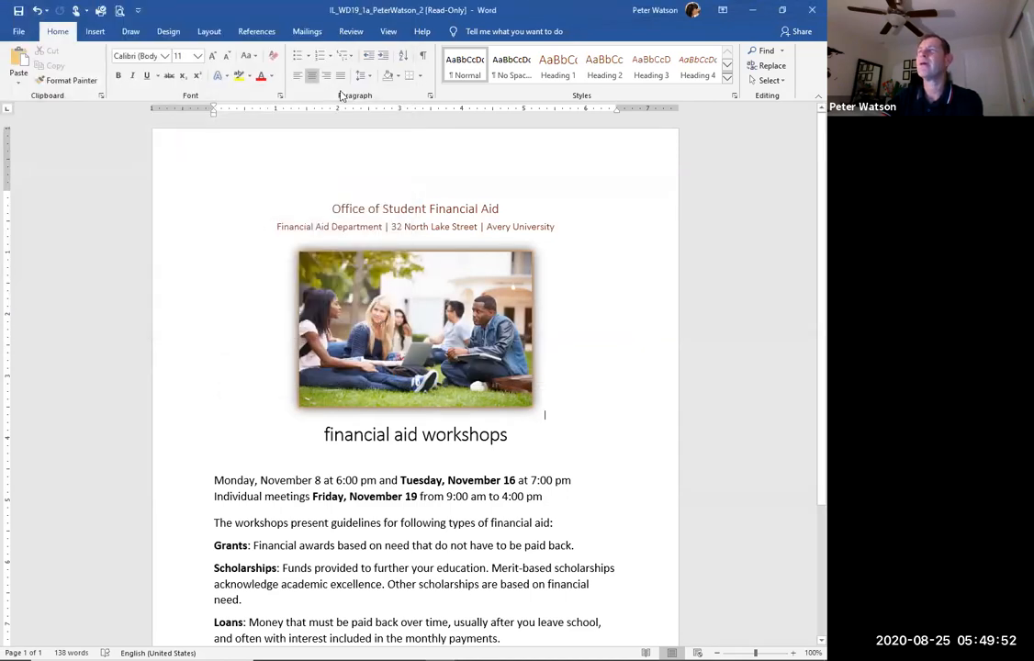
# Try to save the flyer's changes while closing the document
pyautogui.click(812, 10)
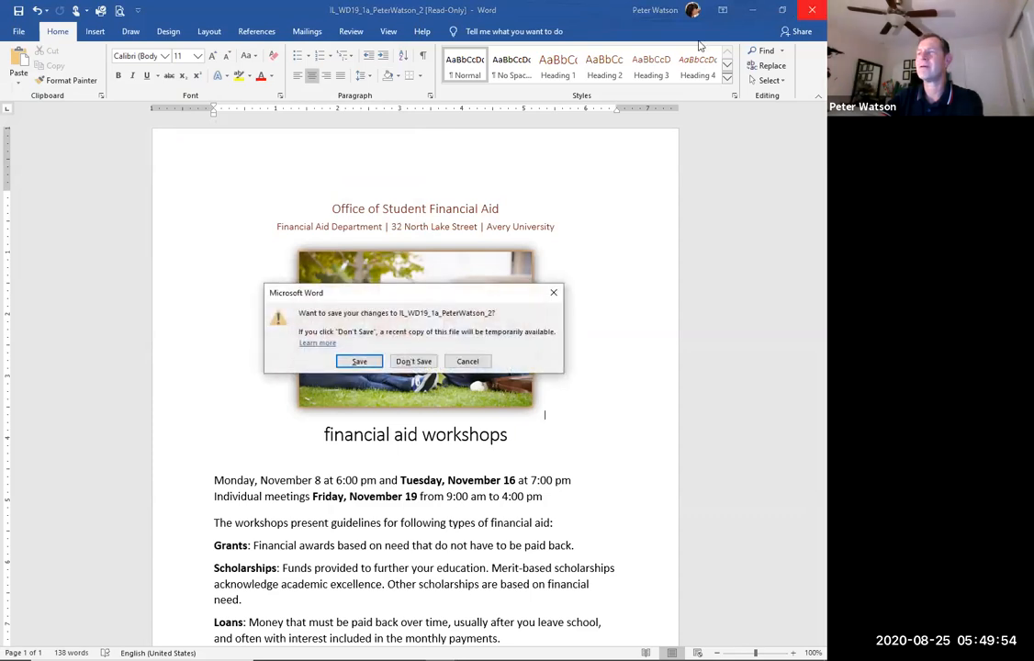
pyautogui.click(375, 363)
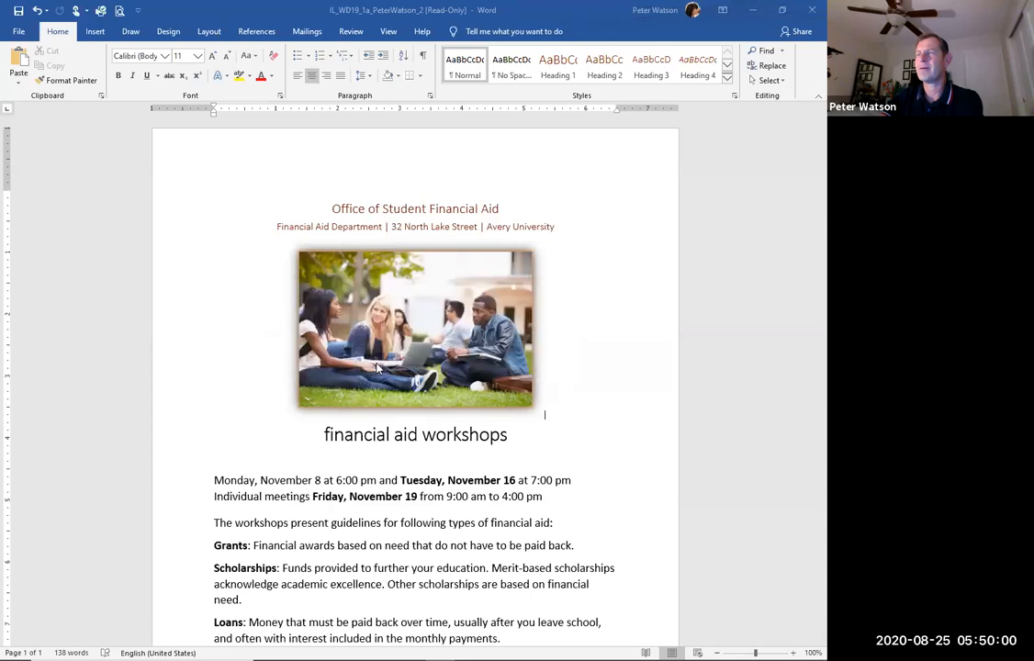
pyautogui.click(303, 326)
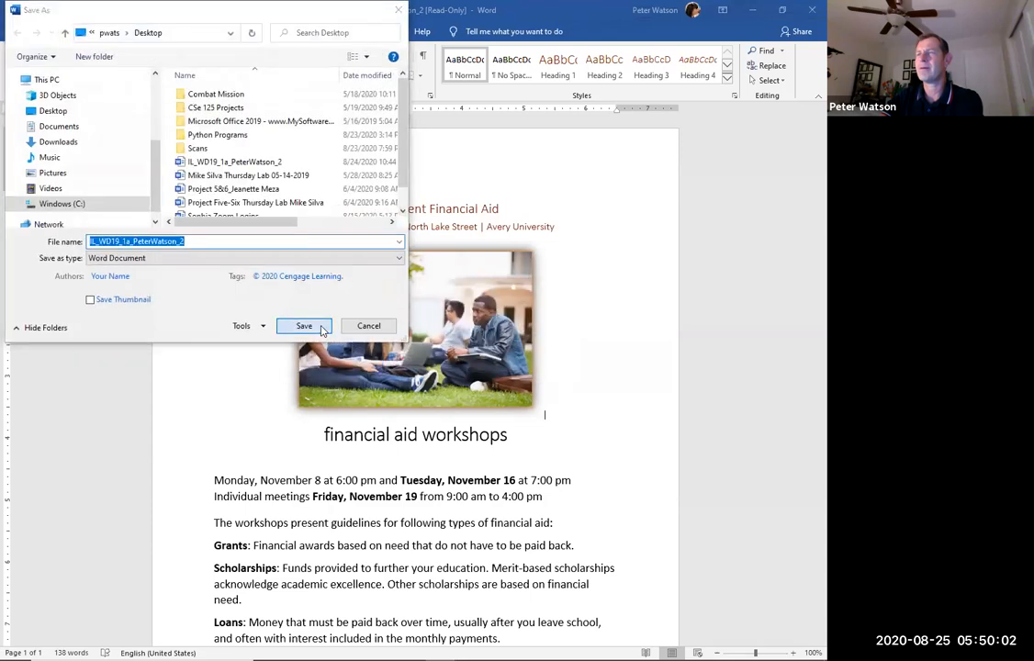
pyautogui.click(419, 379)
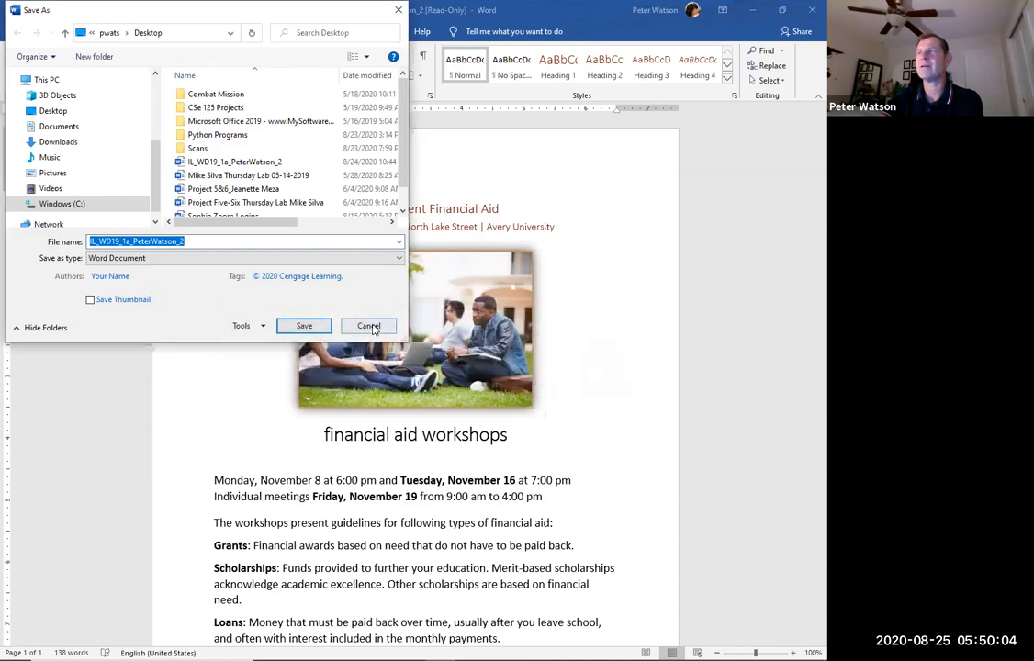
pyautogui.click(367, 326)
# Close the flyer document without saving its changes
pyautogui.click(810, 11)
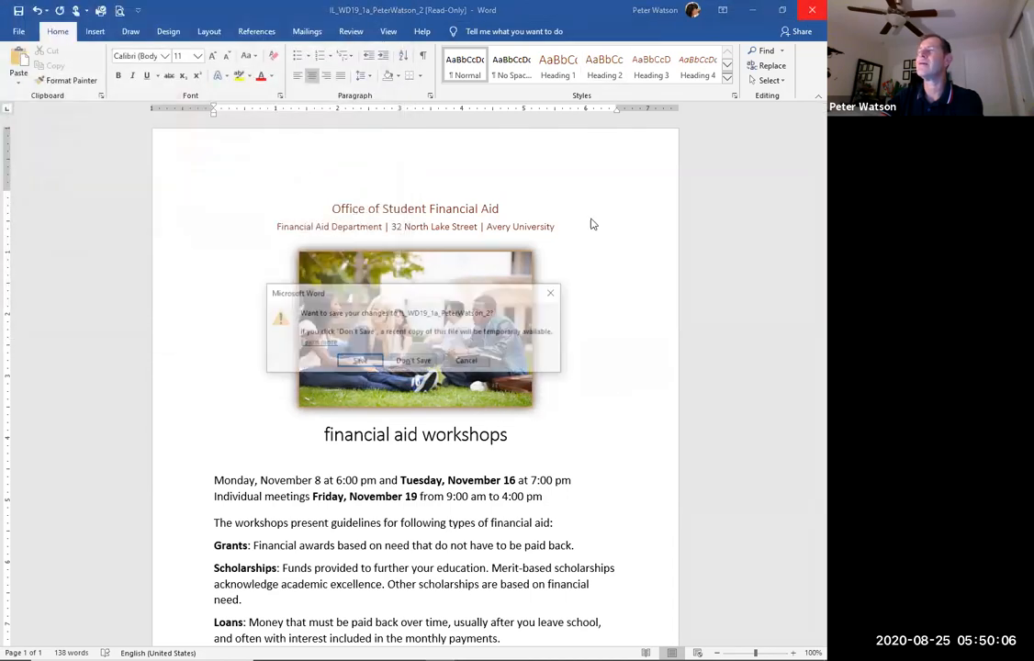
pyautogui.click(413, 360)
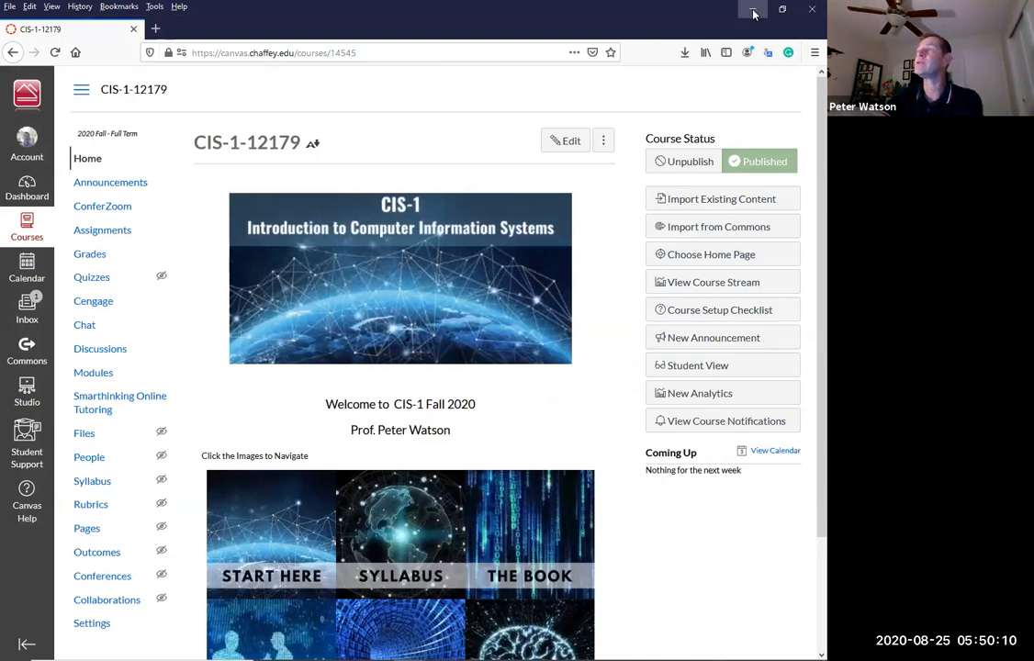
# In the Canvas course in Firefox, load the Word Module 1 SAM Project A assignment in a new window and start it
pyautogui.scroll(-3, 428, 286)
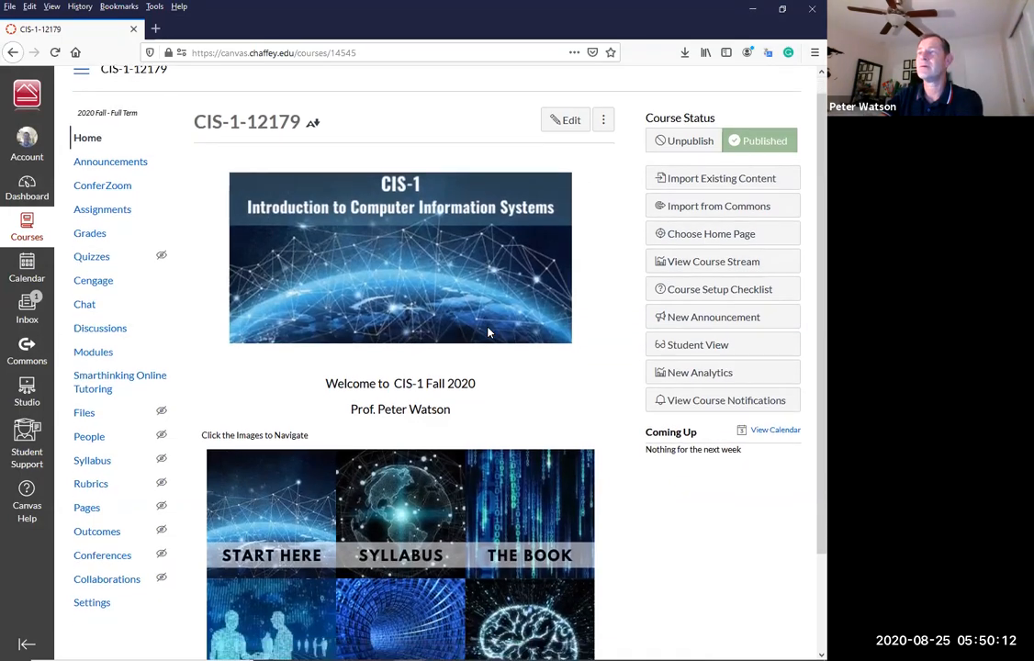
pyautogui.click(395, 515)
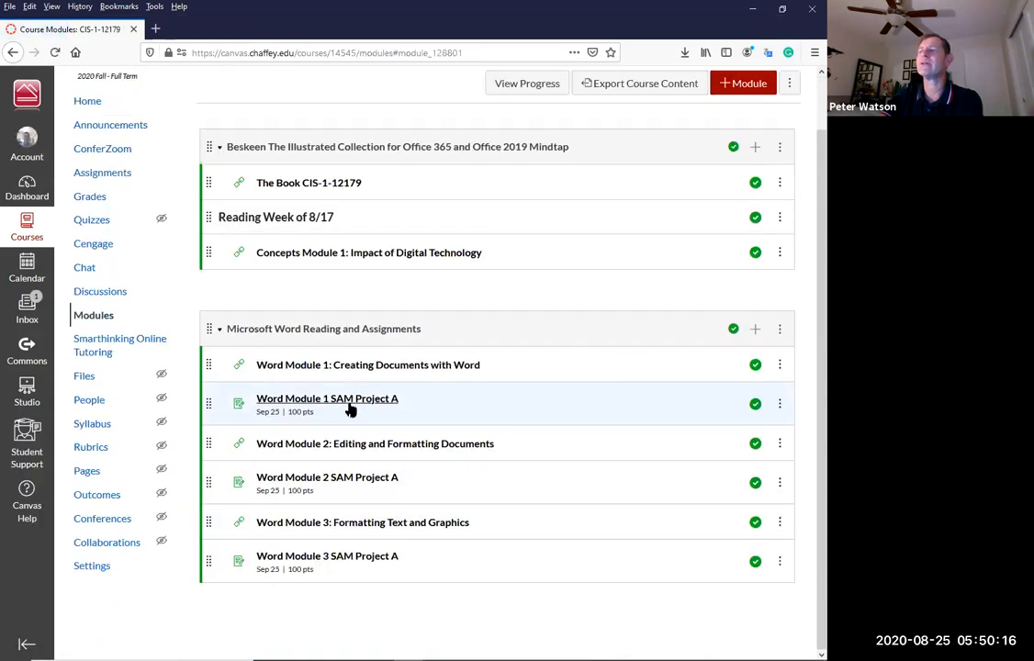
pyautogui.click(347, 402)
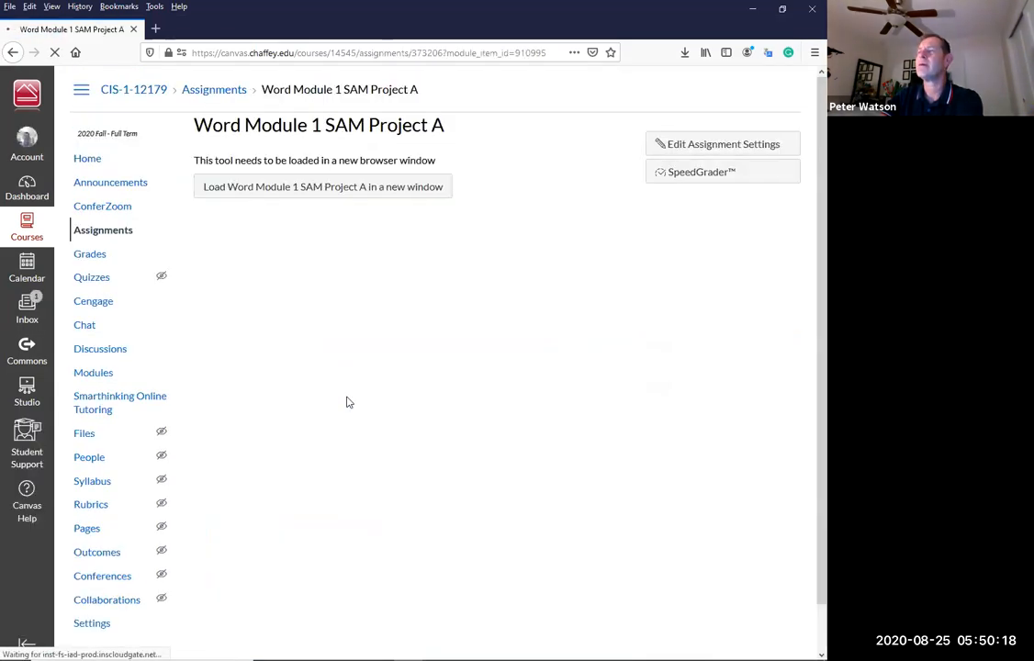
pyautogui.click(319, 187)
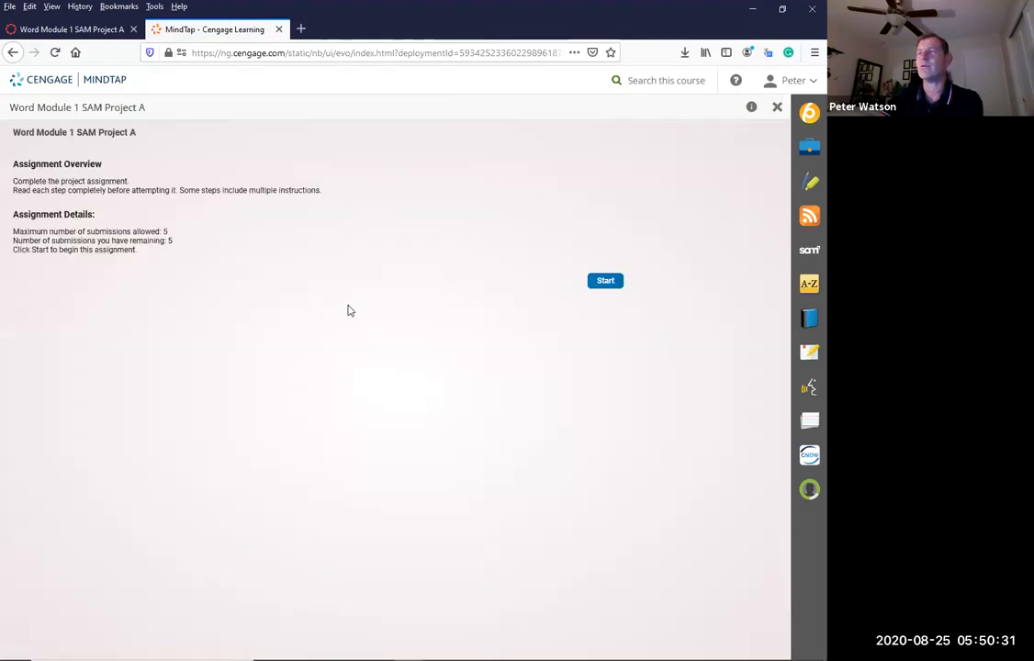
pyautogui.click(603, 284)
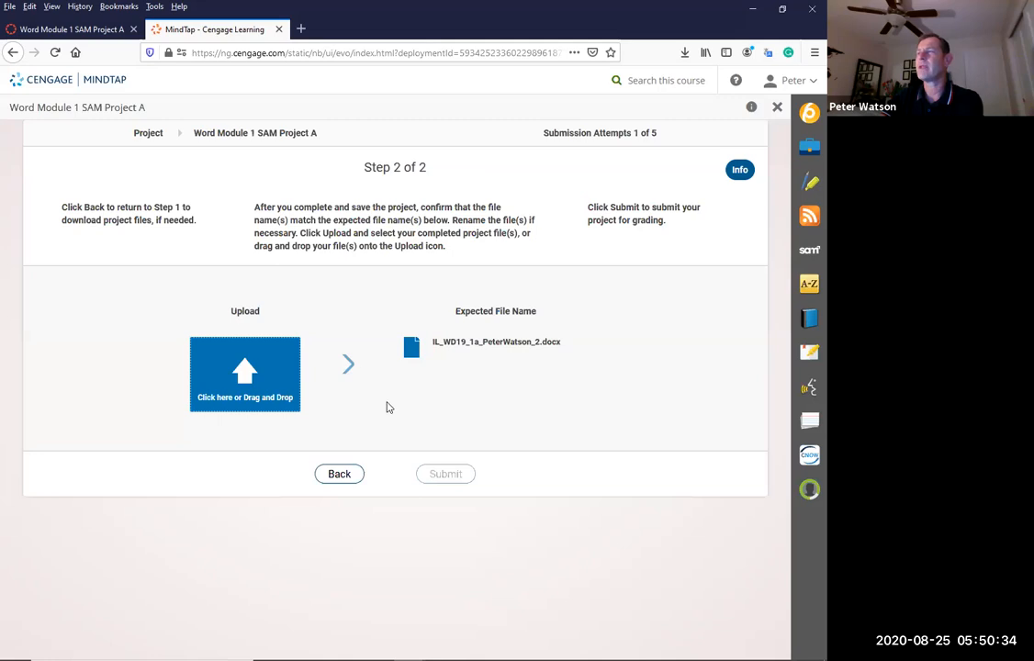
# Download the start file from Step 1 of the SAM project and open its containing folder
pyautogui.click(339, 475)
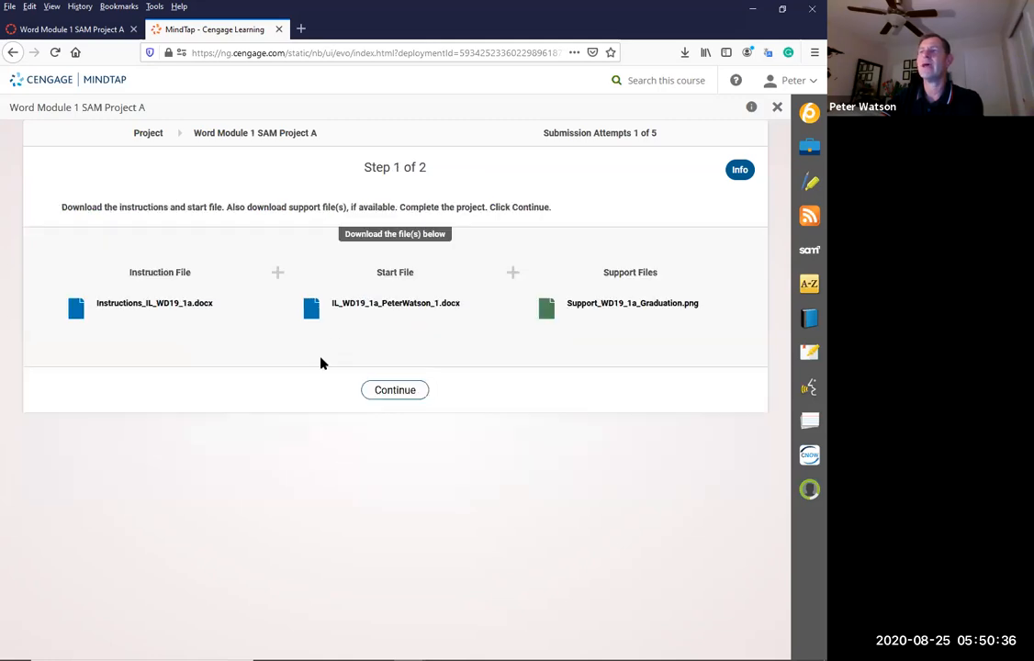
pyautogui.click(358, 308)
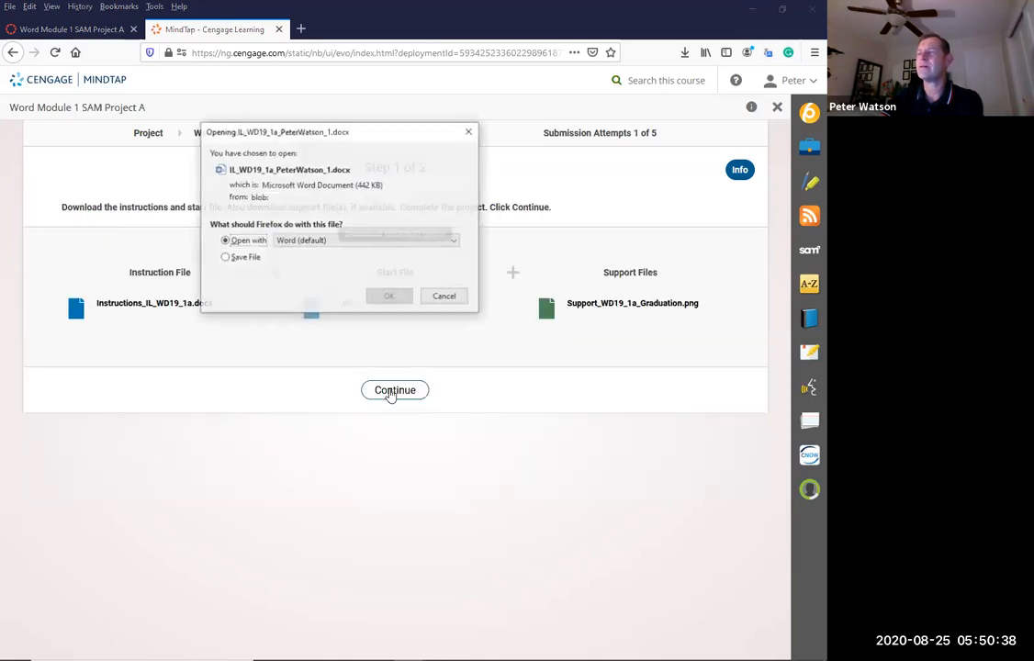
pyautogui.click(246, 258)
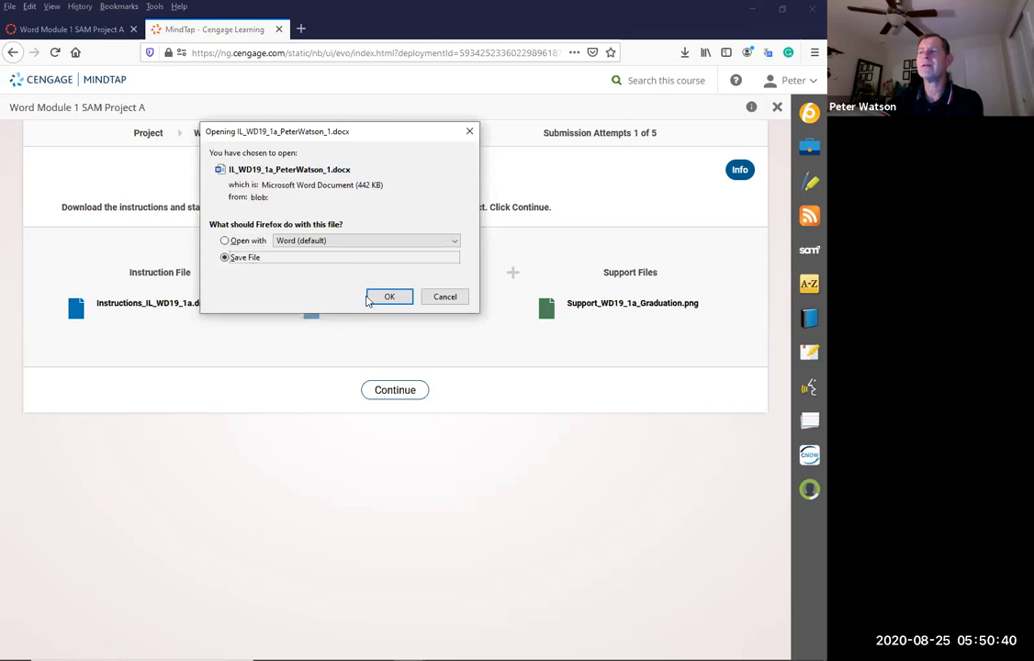
pyautogui.click(386, 297)
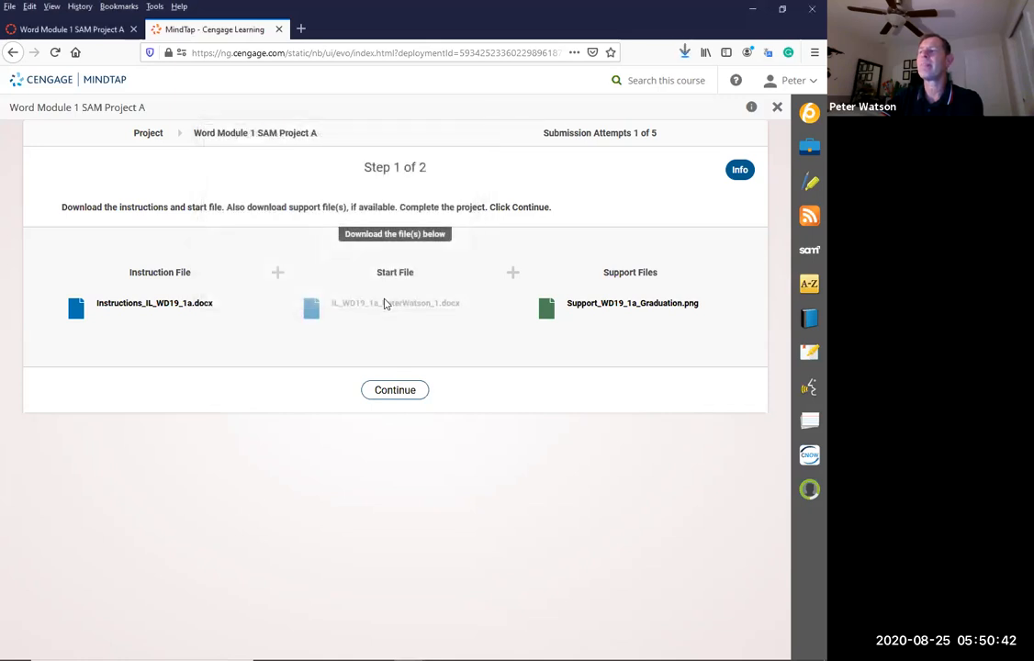
pyautogui.click(684, 52)
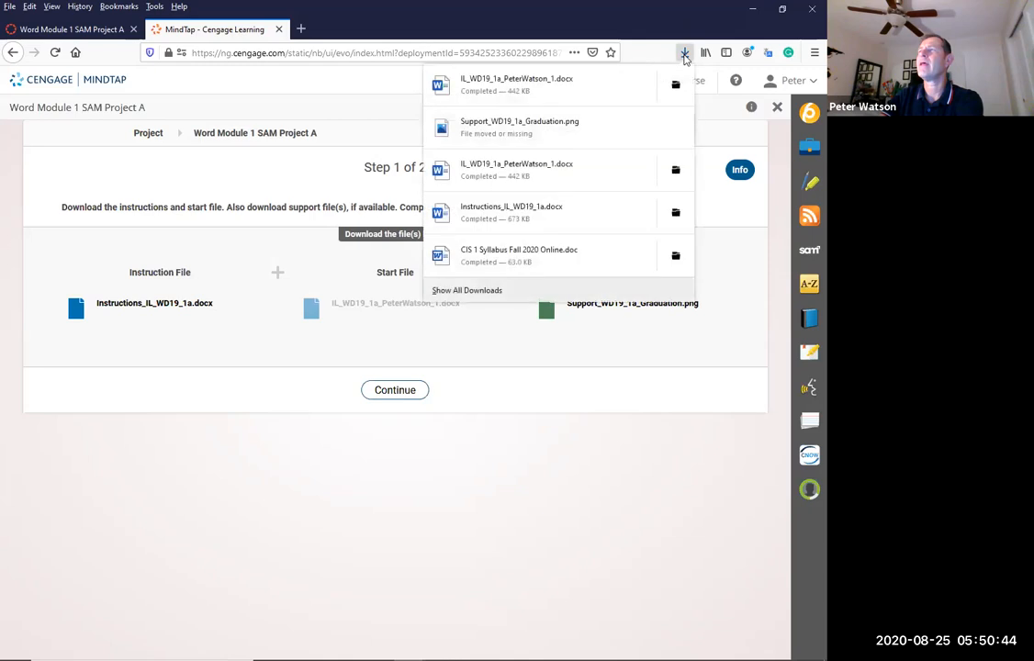
pyautogui.click(674, 87)
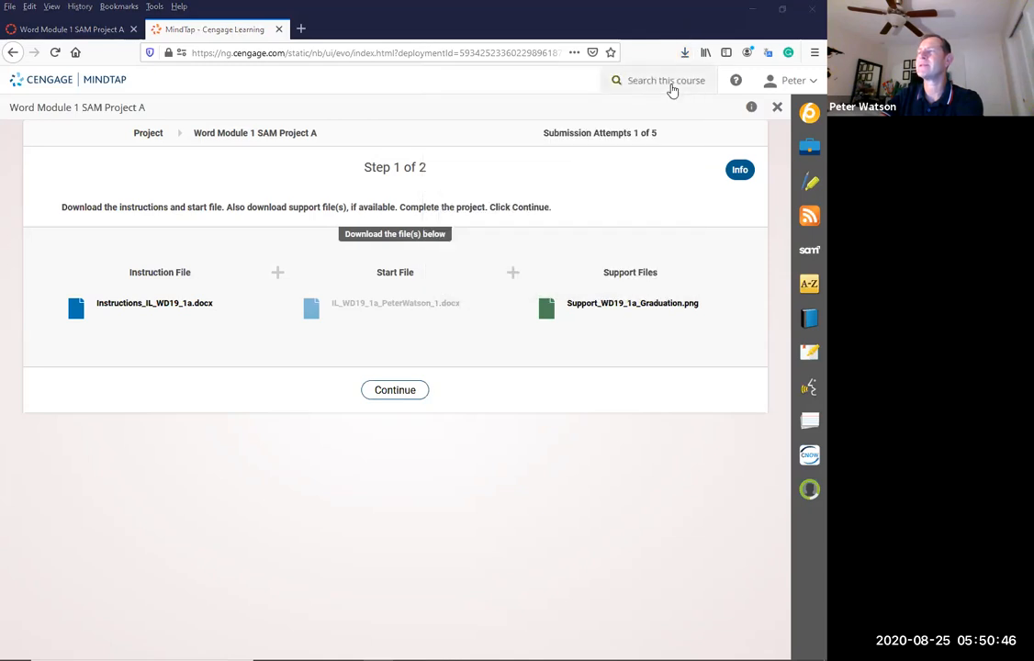
# Move the downloaded start document from the Downloads folder to the desktop and close the folder window
pyautogui.click(753, 10)
pyautogui.moveTo(262, 339); pyautogui.dragTo(603, 133)
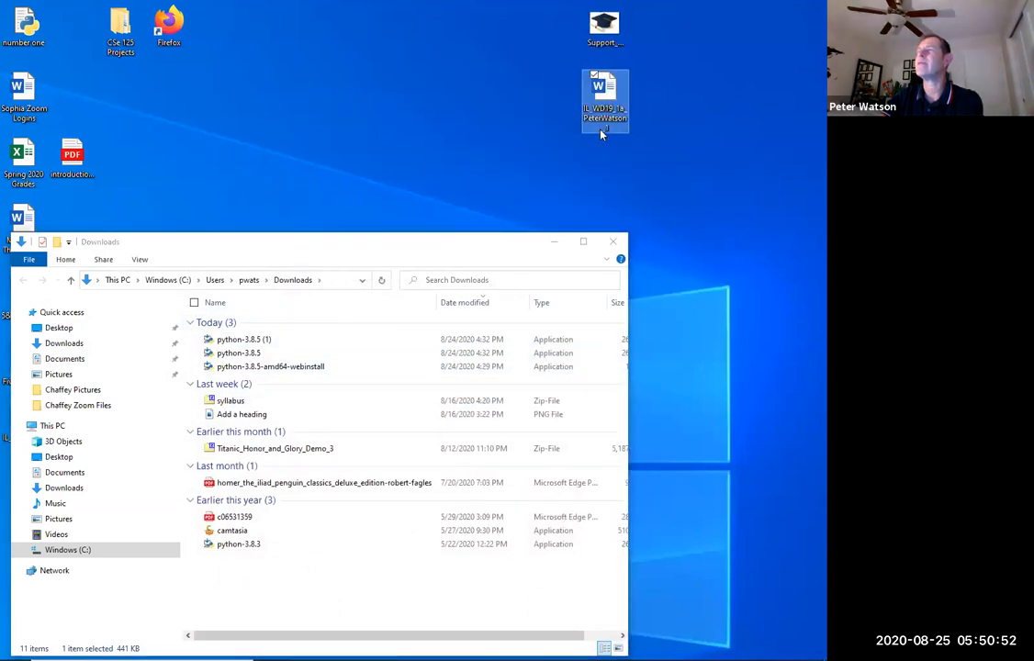
pyautogui.click(613, 244)
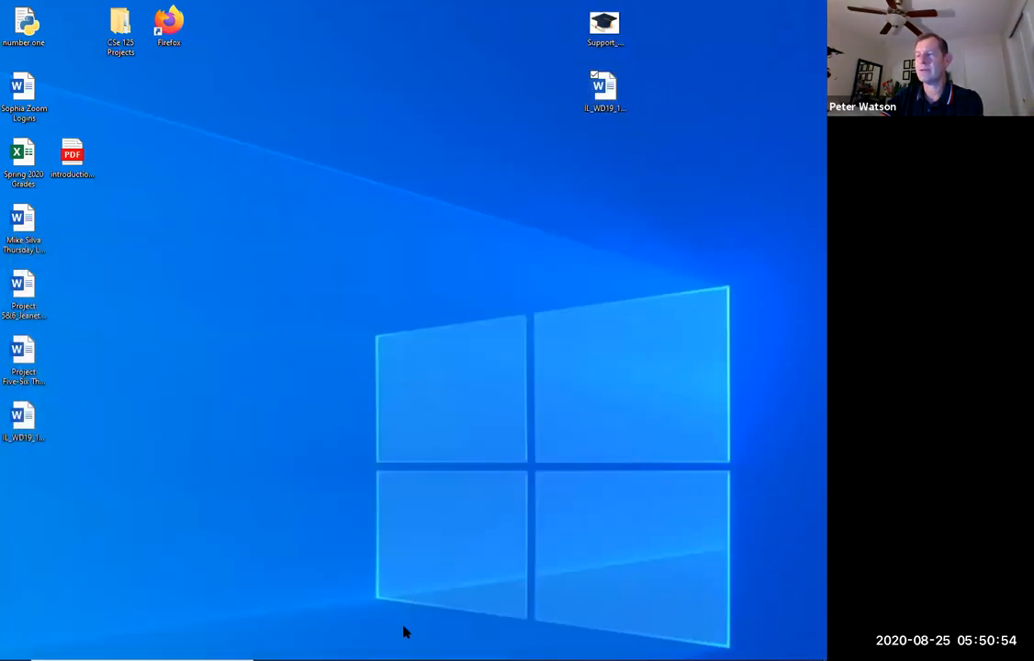
# Switch to Firefox, close the MindTap page, return to the Canvas course home page and put the browser away
pyautogui.moveTo(378, 650)
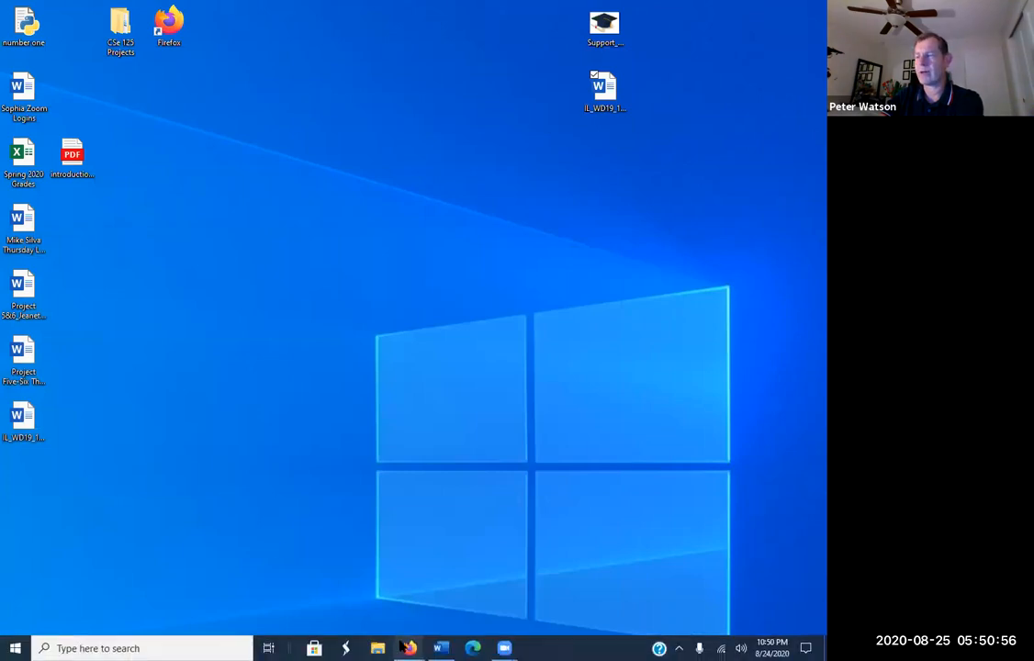
pyautogui.moveTo(411, 649)
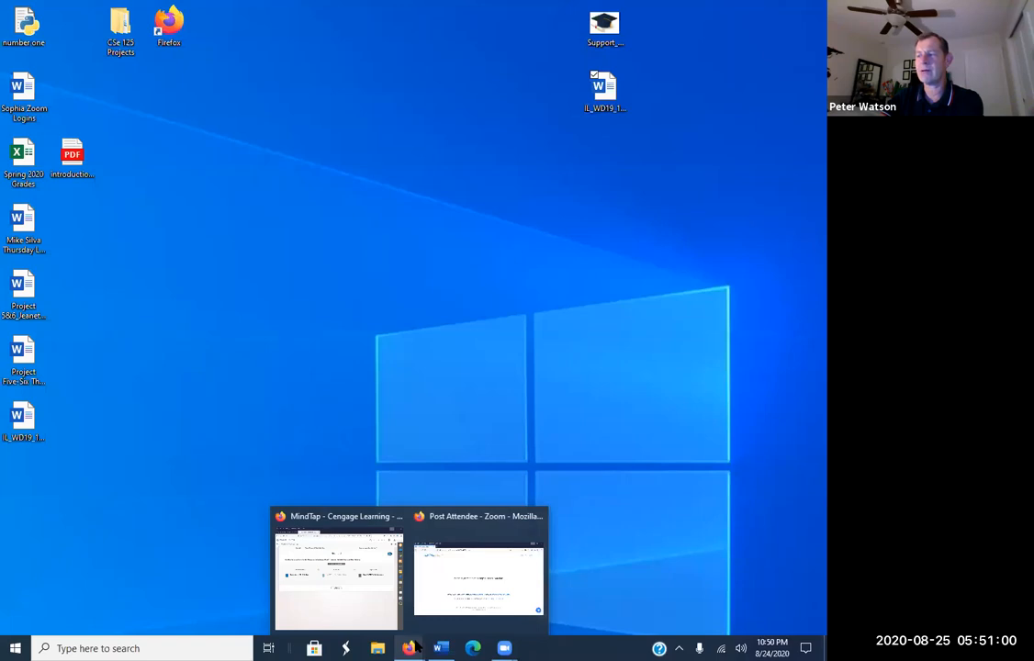
pyautogui.click(359, 598)
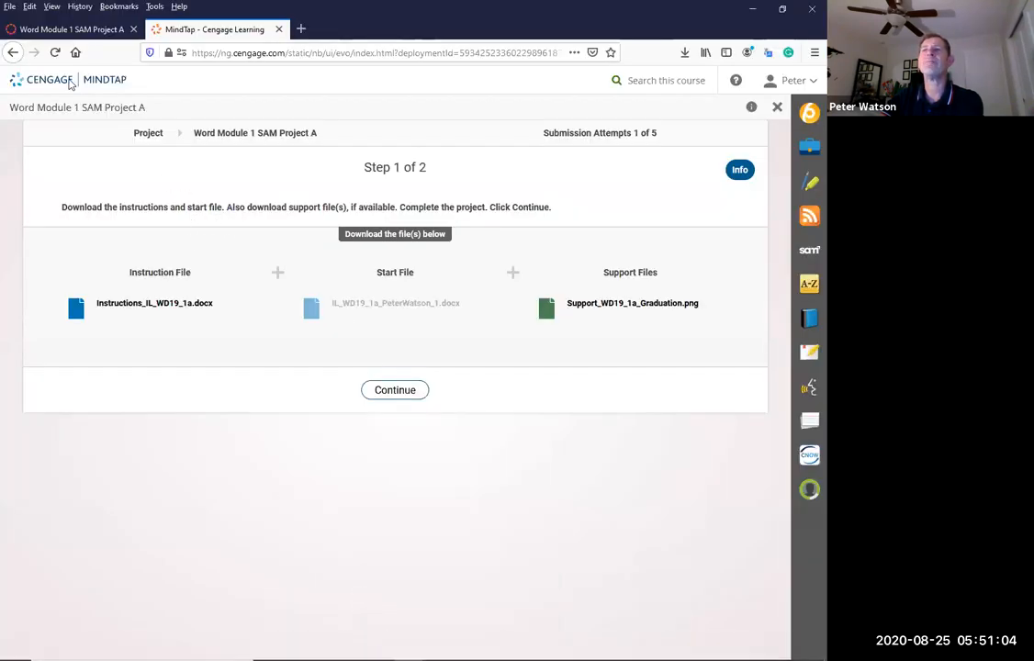
pyautogui.click(277, 29)
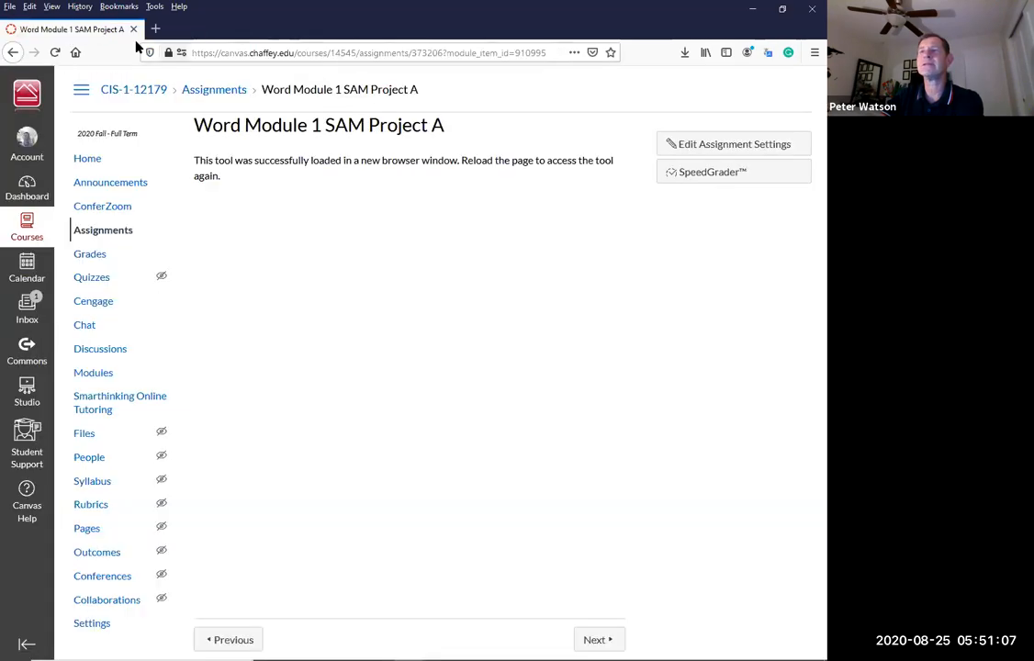
pyautogui.click(92, 160)
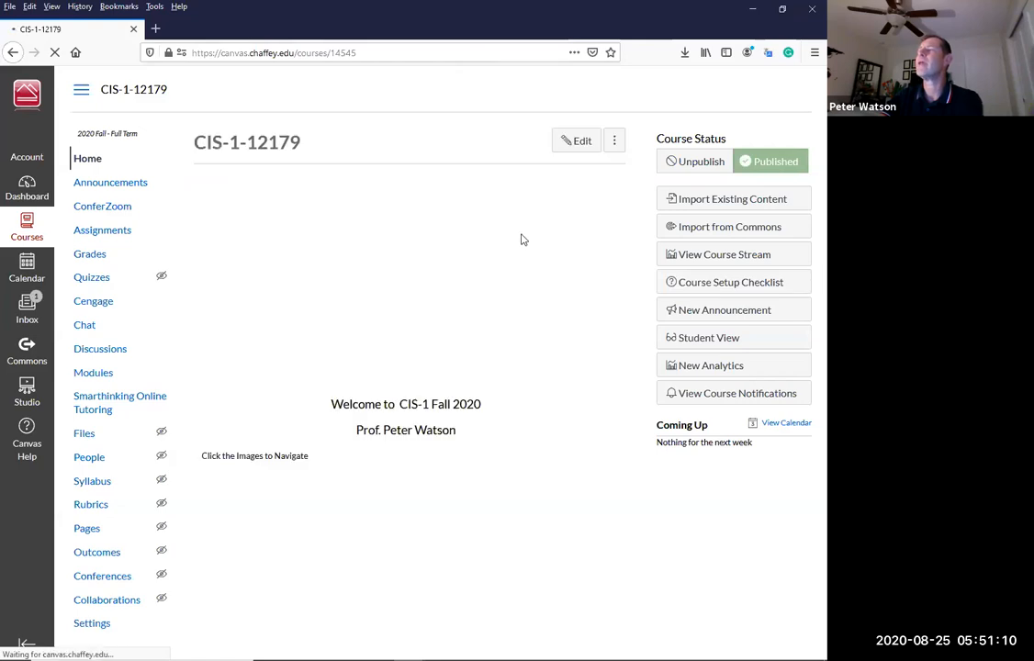
pyautogui.click(753, 9)
# Open the start document from the desktop in Word, enable editing and maximize its window
pyautogui.click(603, 89)
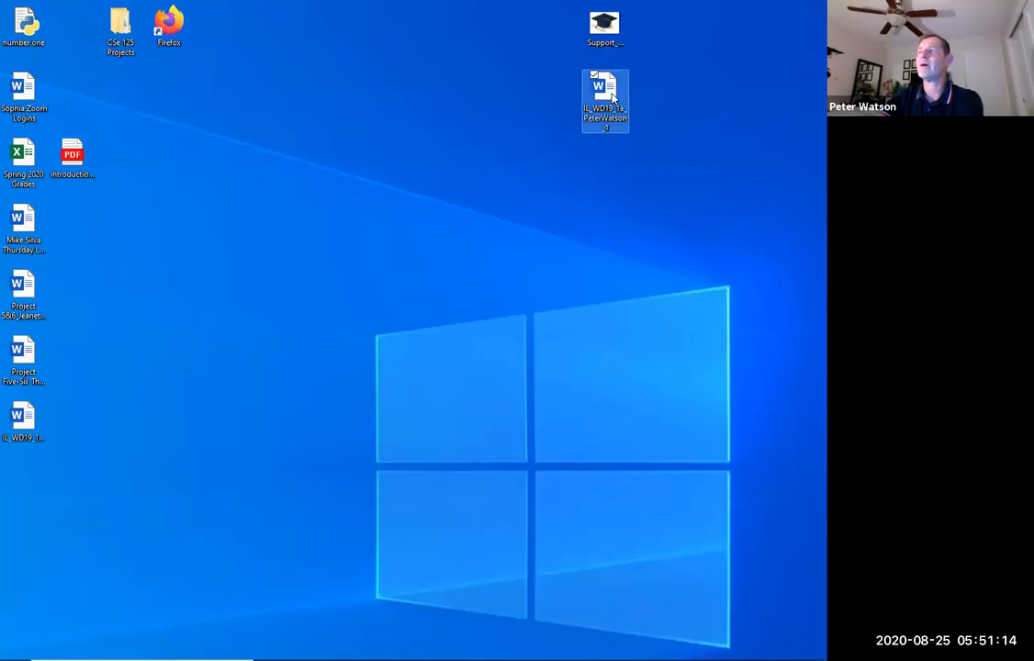
pyautogui.doubleClick(613, 98)
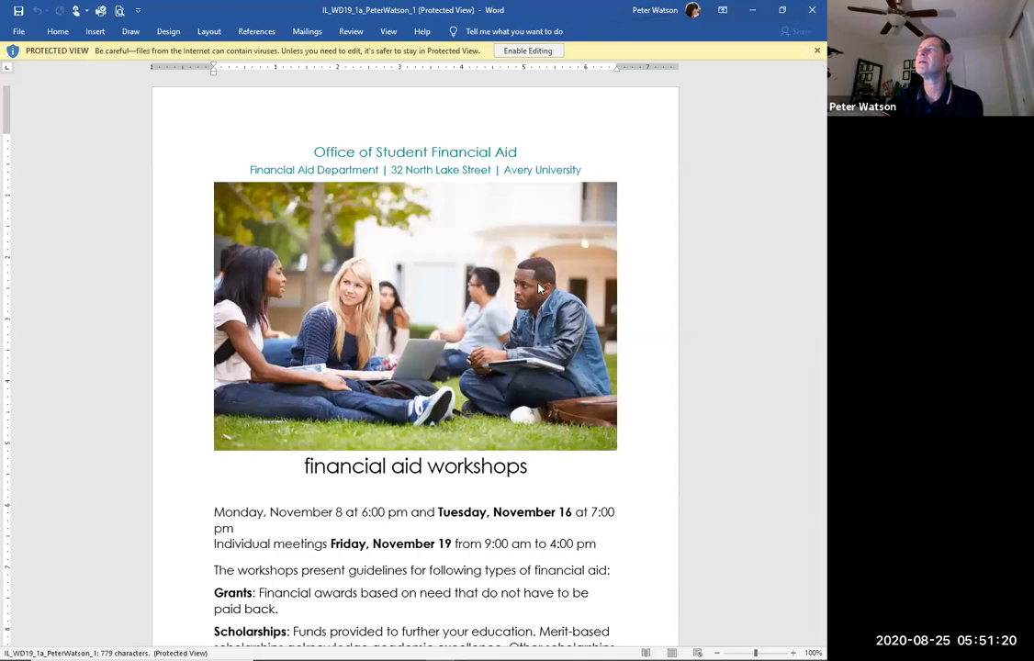
pyautogui.click(529, 51)
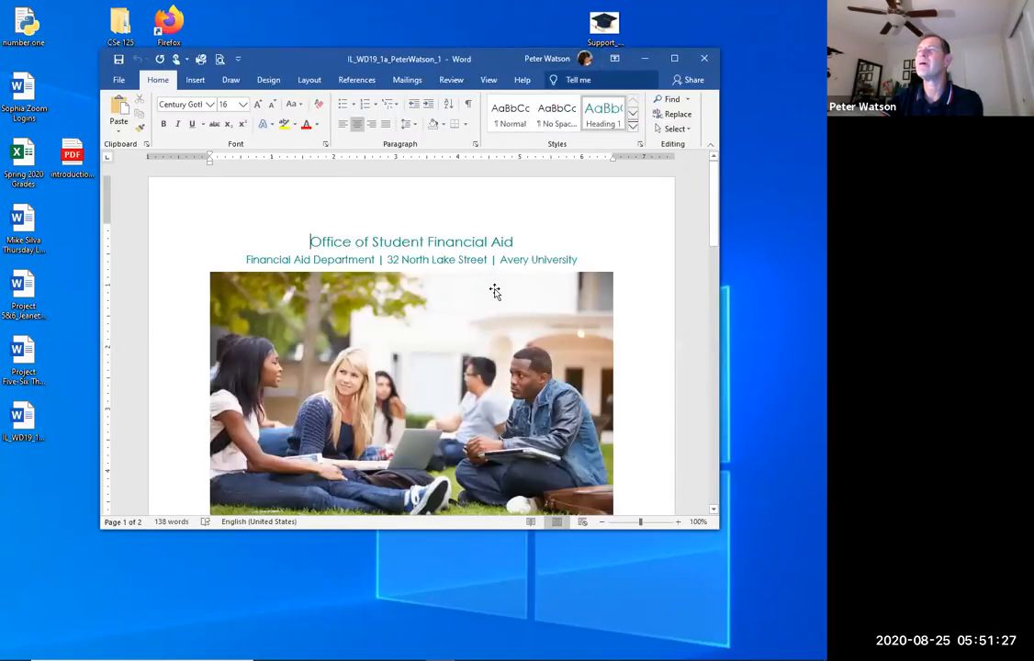
pyautogui.click(675, 59)
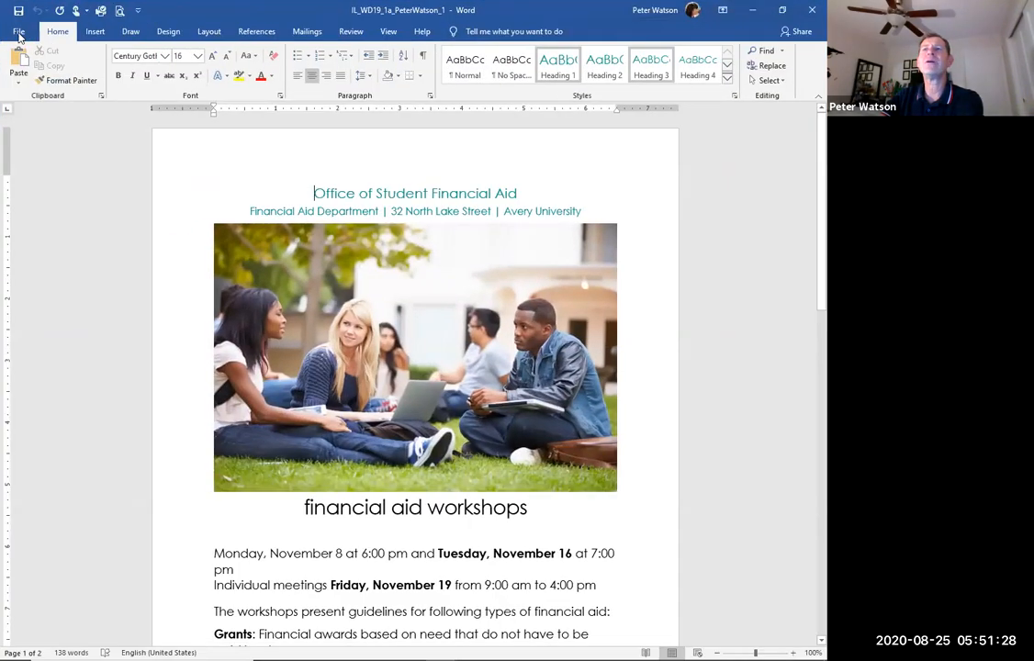
# Save the document to the Desktop under its file name ending in _2, replacing the existing file
pyautogui.click(18, 32)
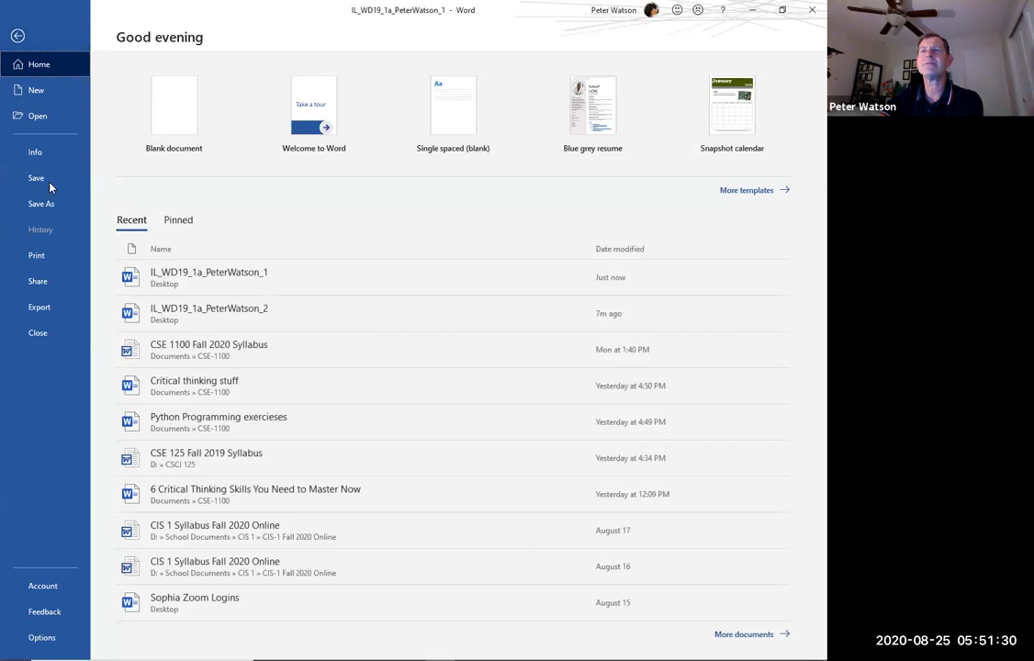
pyautogui.click(38, 204)
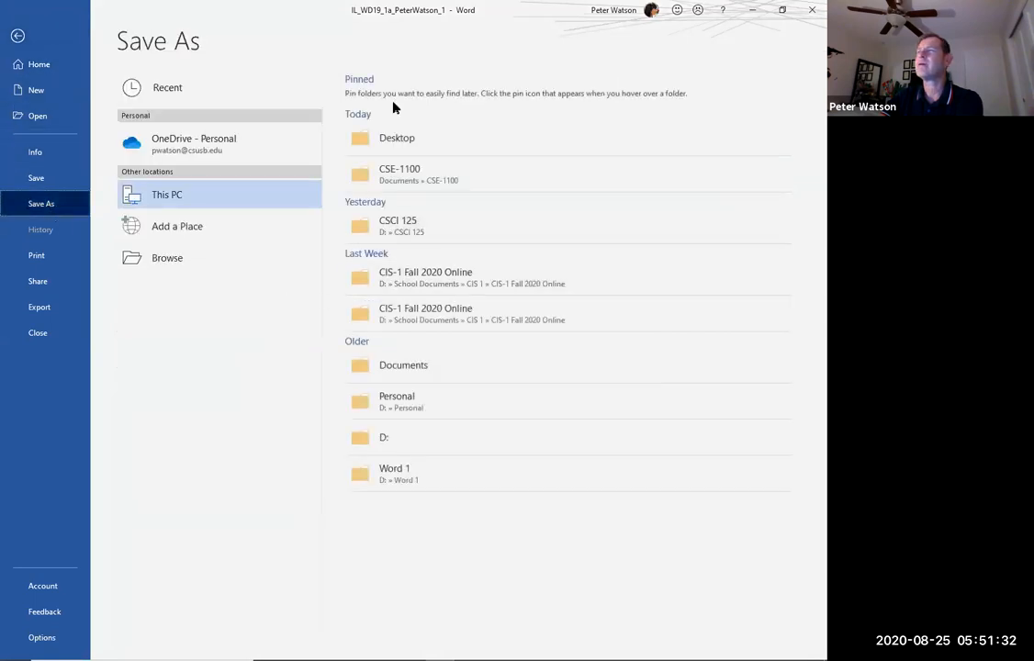
pyautogui.click(404, 139)
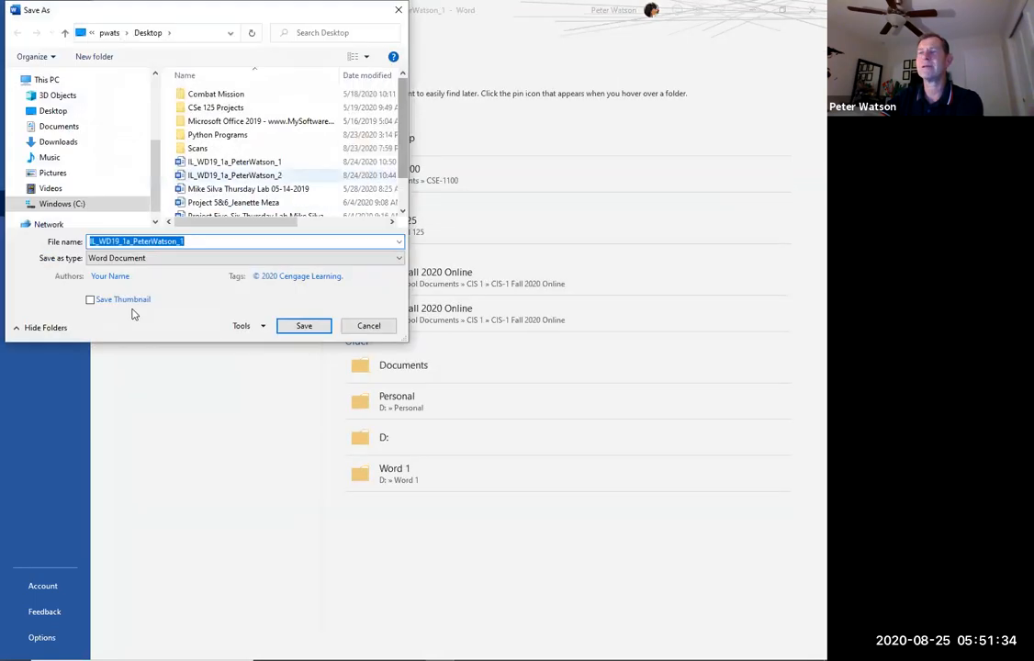
pyautogui.click(192, 241)
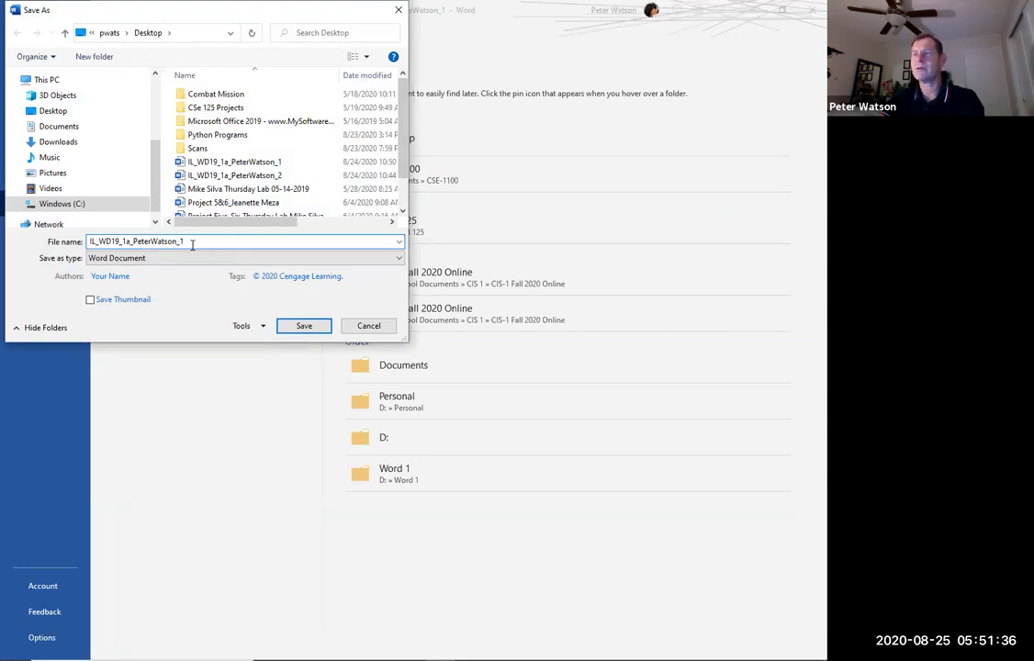
pyautogui.press('BackSpace')
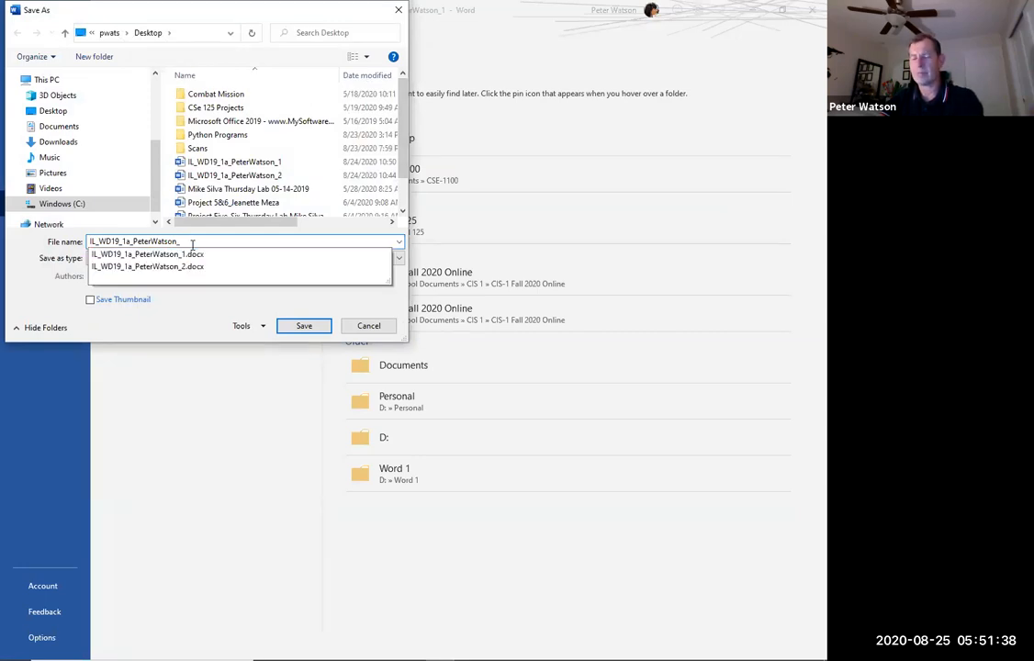
pyautogui.write('2')
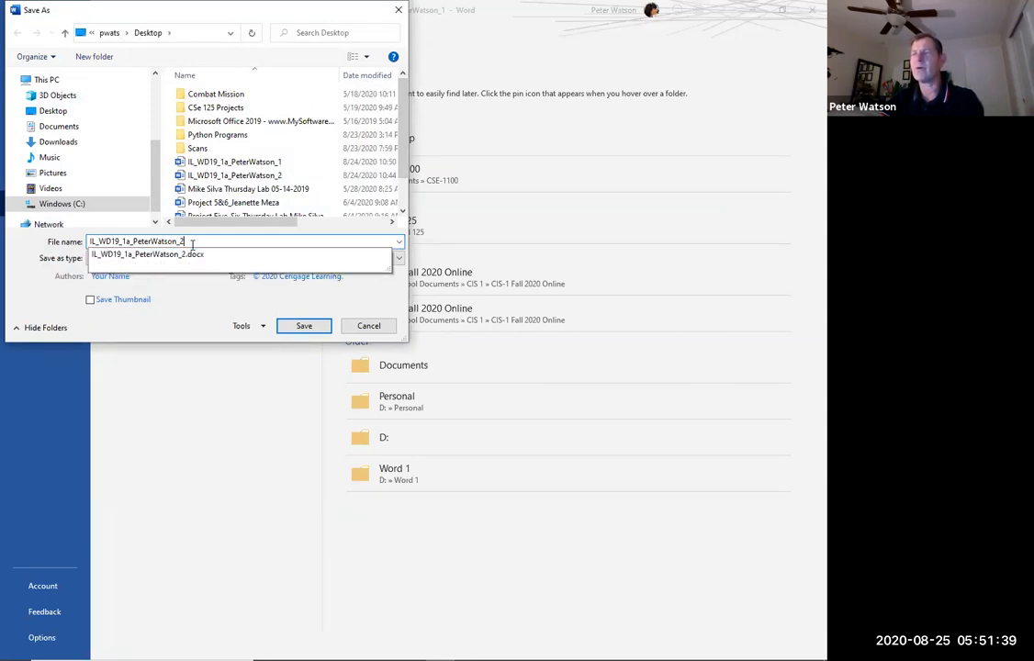
pyautogui.click(297, 329)
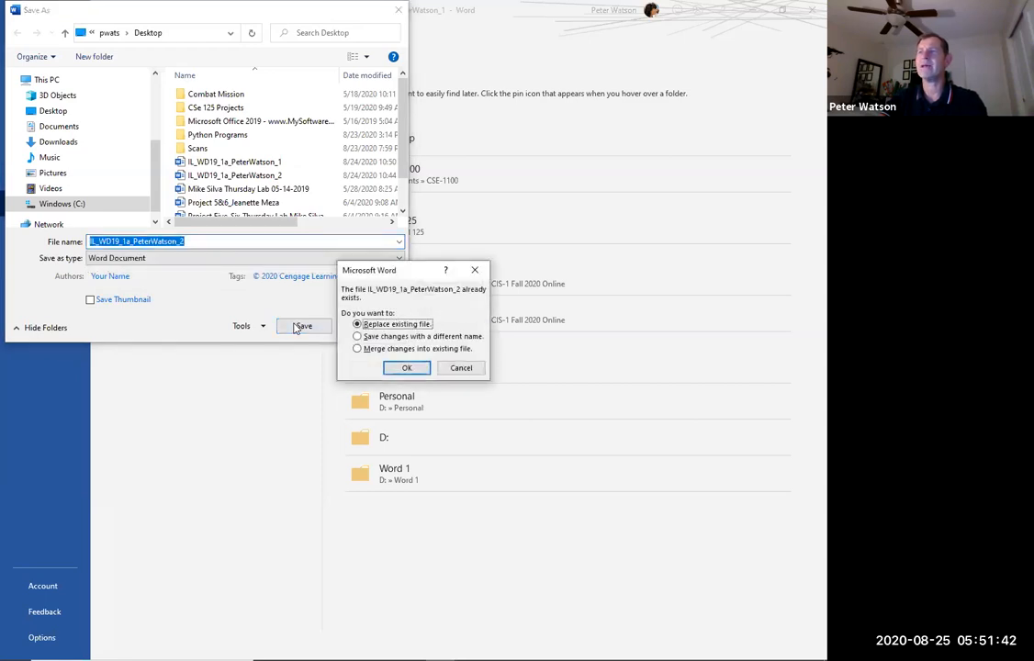
pyautogui.click(409, 368)
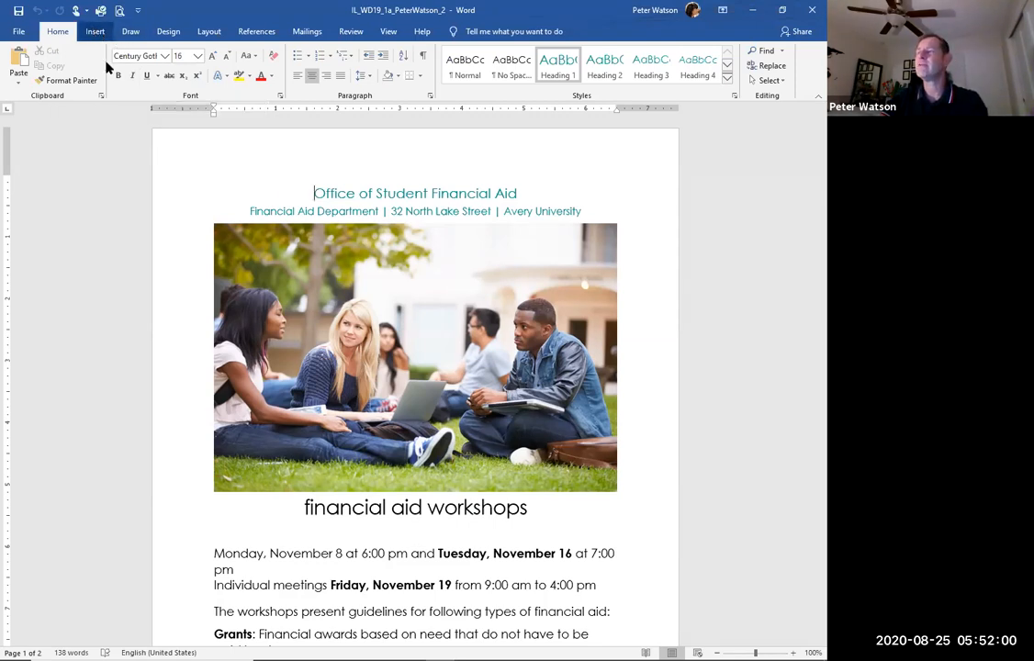
# Reduce the height of the flyer's student photo to 2.5 inches
pyautogui.scroll(-3, 281, 271)
pyautogui.click(407, 251)
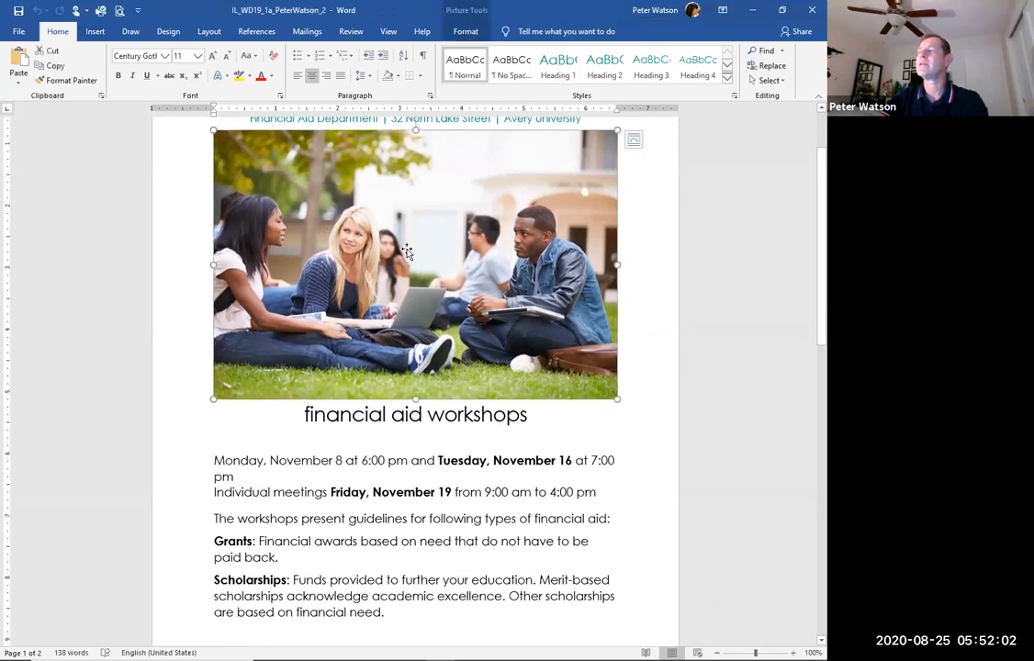
pyautogui.click(465, 30)
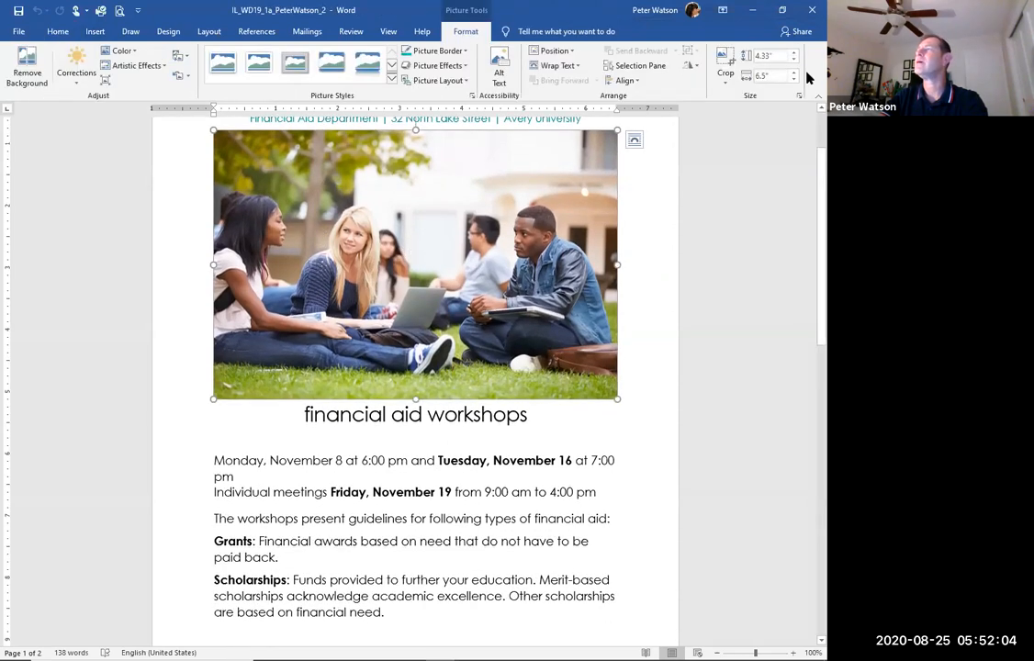
pyautogui.click(795, 60)
pyautogui.click(795, 60)
pyautogui.click(795, 60)
pyautogui.click(795, 59)
pyautogui.click(795, 59)
pyautogui.click(795, 59)
pyautogui.click(795, 59)
pyautogui.click(795, 59)
pyautogui.click(795, 60)
pyautogui.click(795, 60)
pyautogui.click(795, 59)
pyautogui.click(795, 59)
pyautogui.click(795, 60)
pyautogui.click(795, 60)
pyautogui.click(795, 60)
pyautogui.click(795, 60)
pyautogui.click(795, 59)
pyautogui.click(795, 60)
pyautogui.click(796, 59)
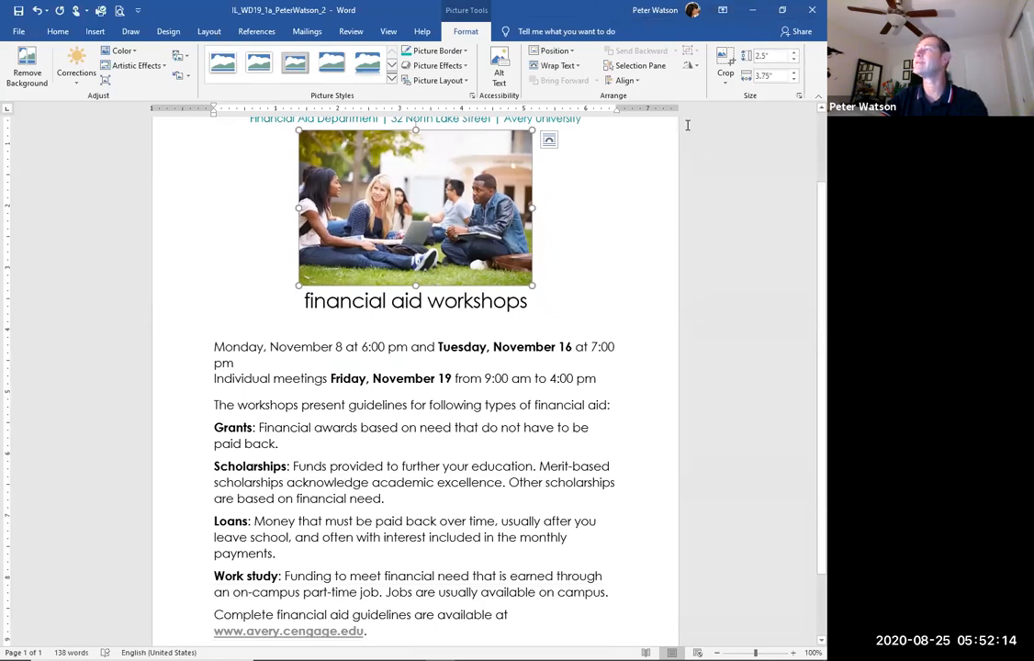
# Apply the Center Shadow Rectangle picture style to the student photo
pyautogui.click(437, 66)
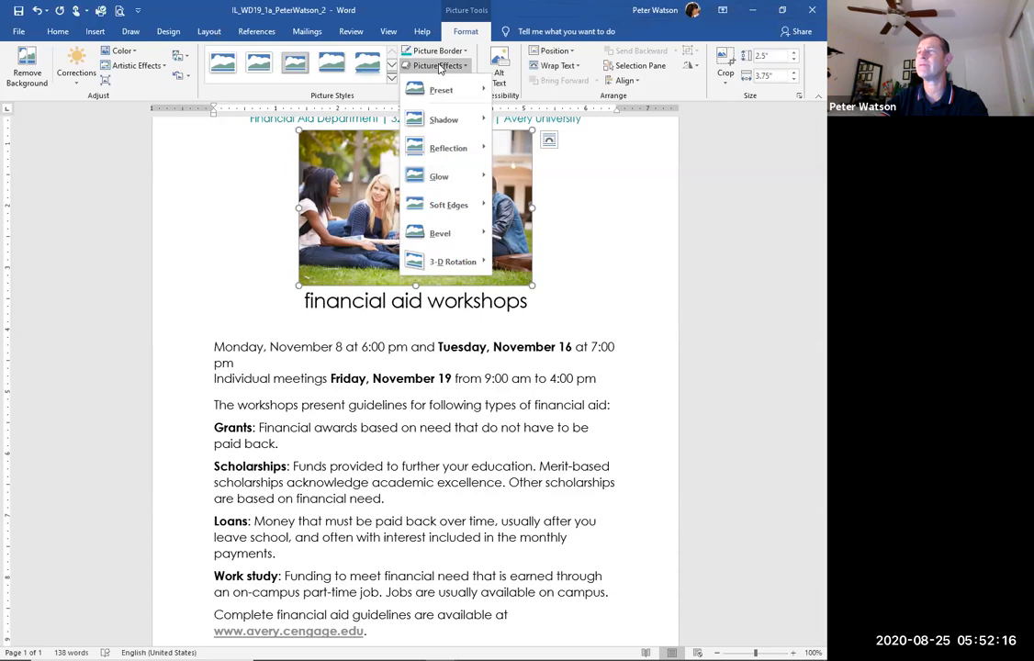
pyautogui.moveTo(443, 120)
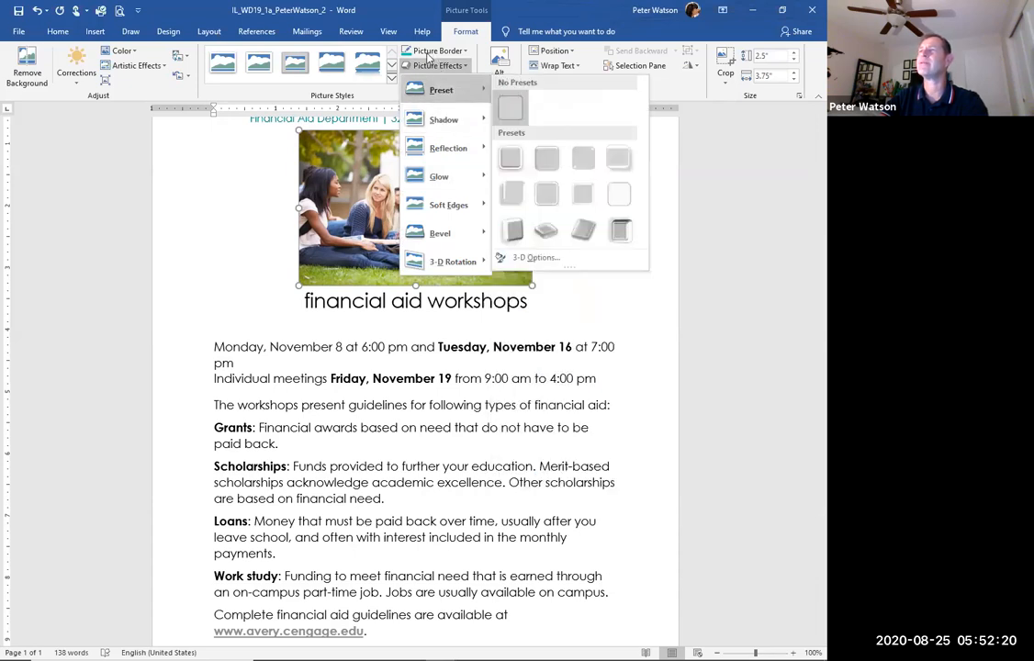
pyautogui.click(393, 80)
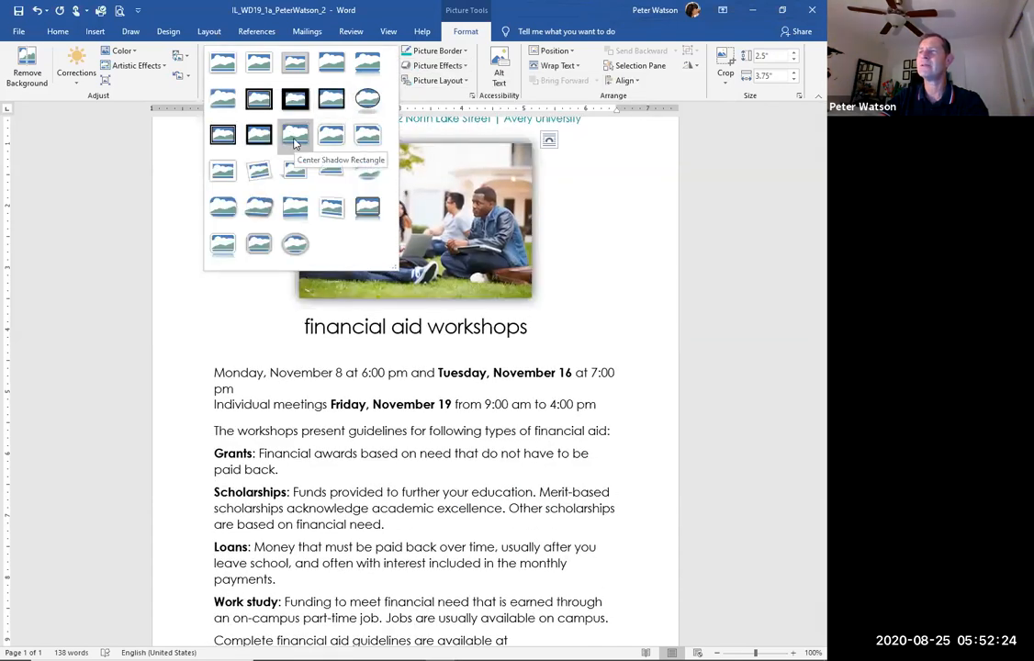
pyautogui.click(289, 139)
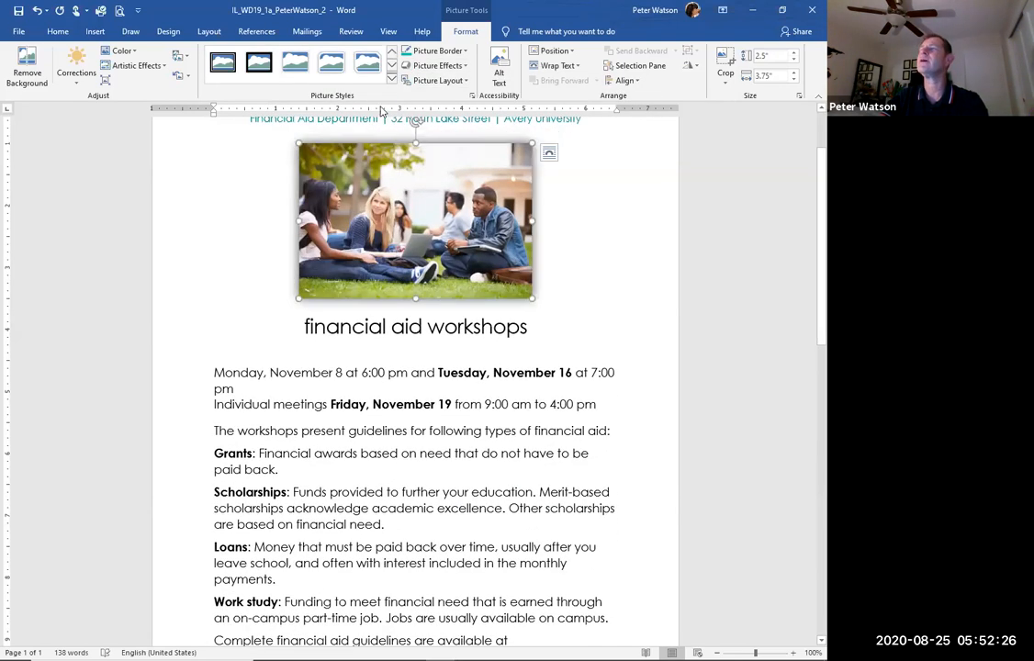
# Add the glow effect "Glow: 5 point; Red, Accent color 6" to the student photo
pyautogui.click(431, 65)
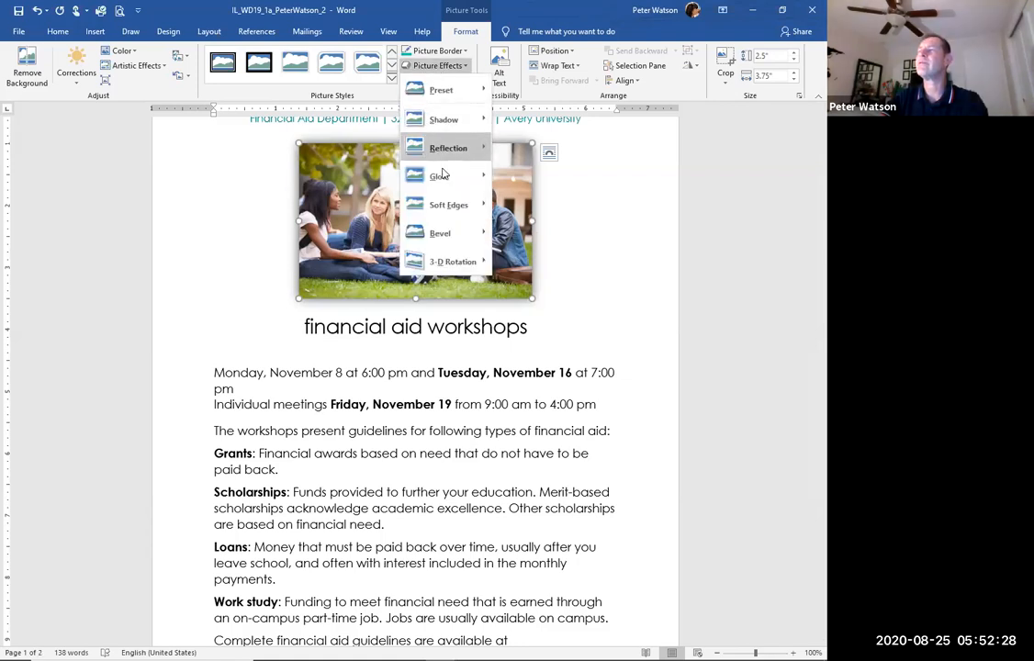
pyautogui.moveTo(444, 174)
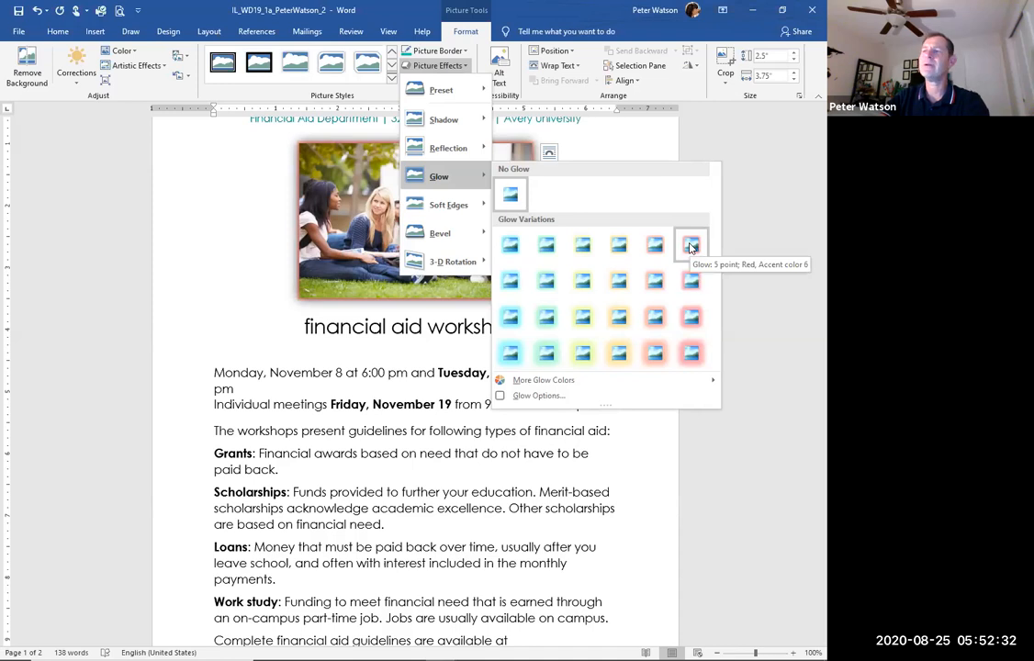
pyautogui.click(691, 246)
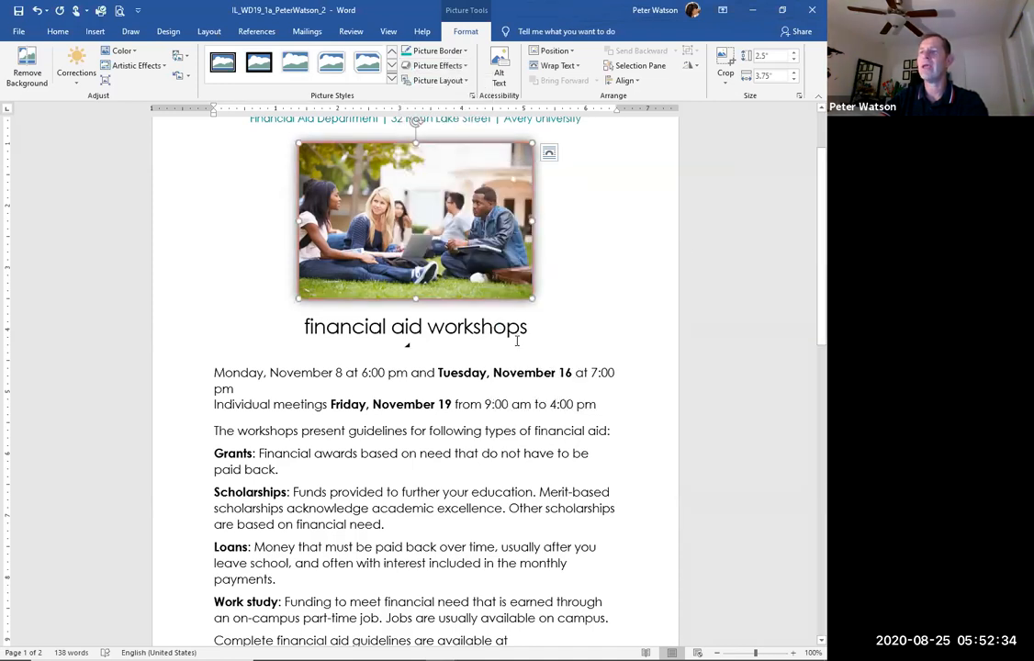
# Set the flyer's page margins to Narrow, 0.5 inch on all sides
pyautogui.scroll(2, 517, 341)
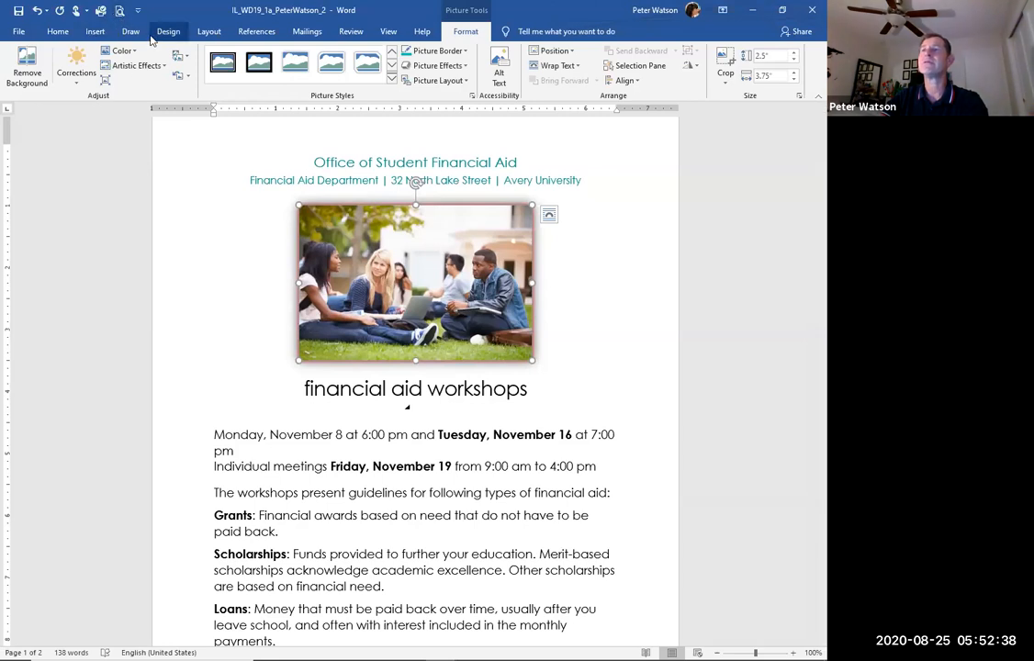
pyautogui.click(208, 31)
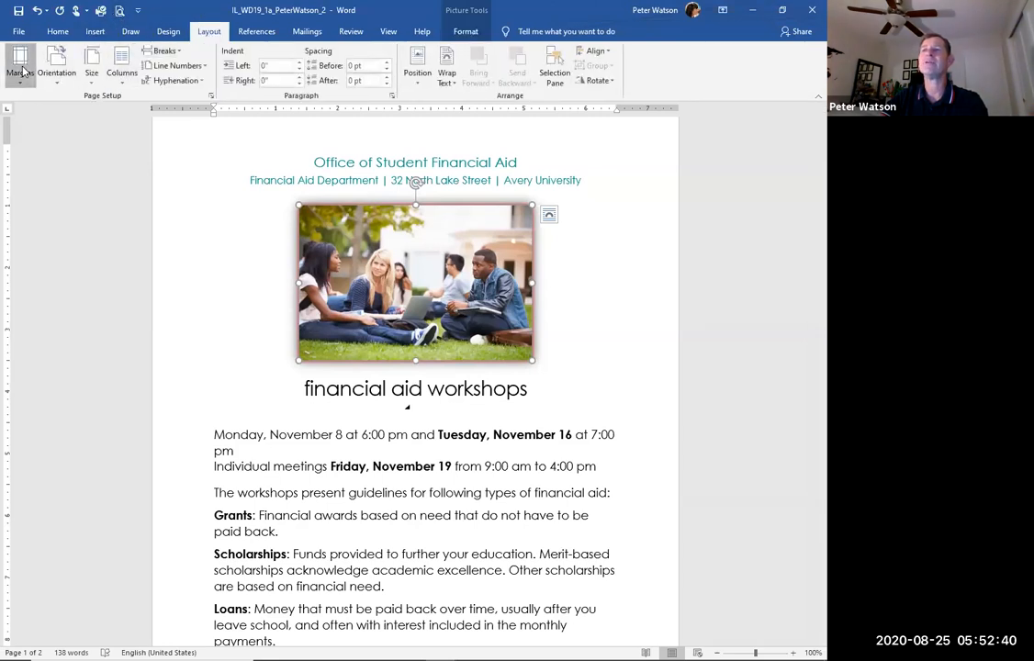
pyautogui.click(21, 66)
pyautogui.click(27, 115)
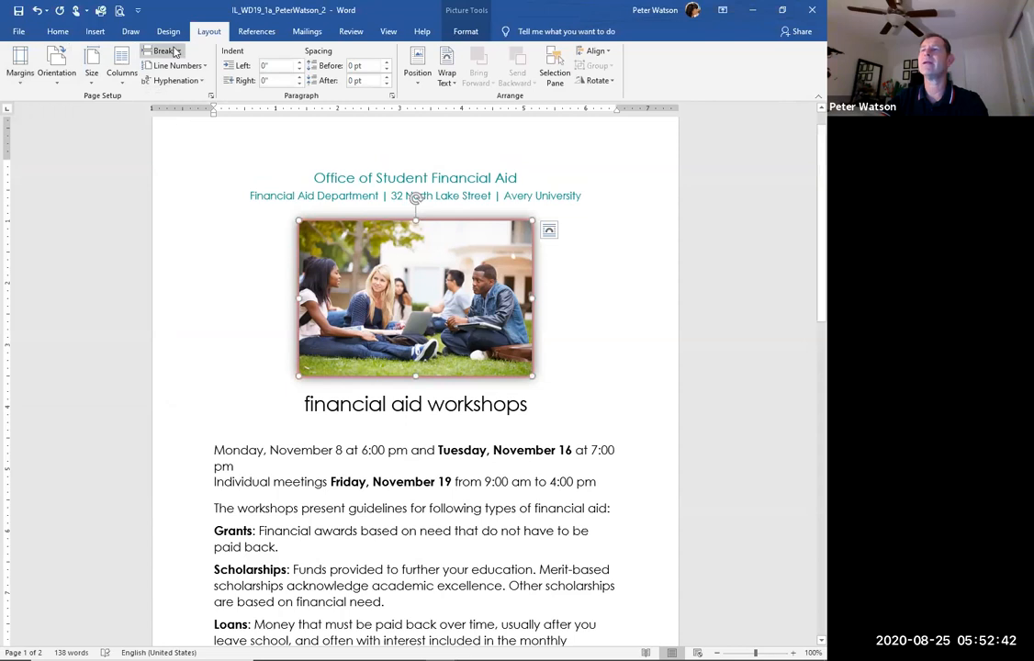
pyautogui.click(21, 66)
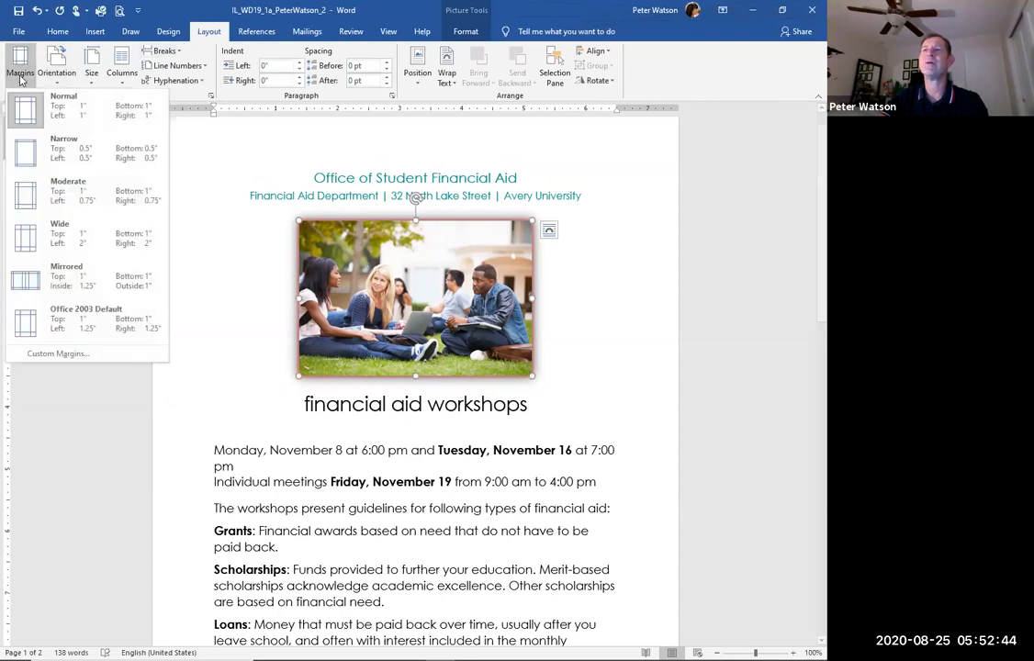
pyautogui.click(29, 151)
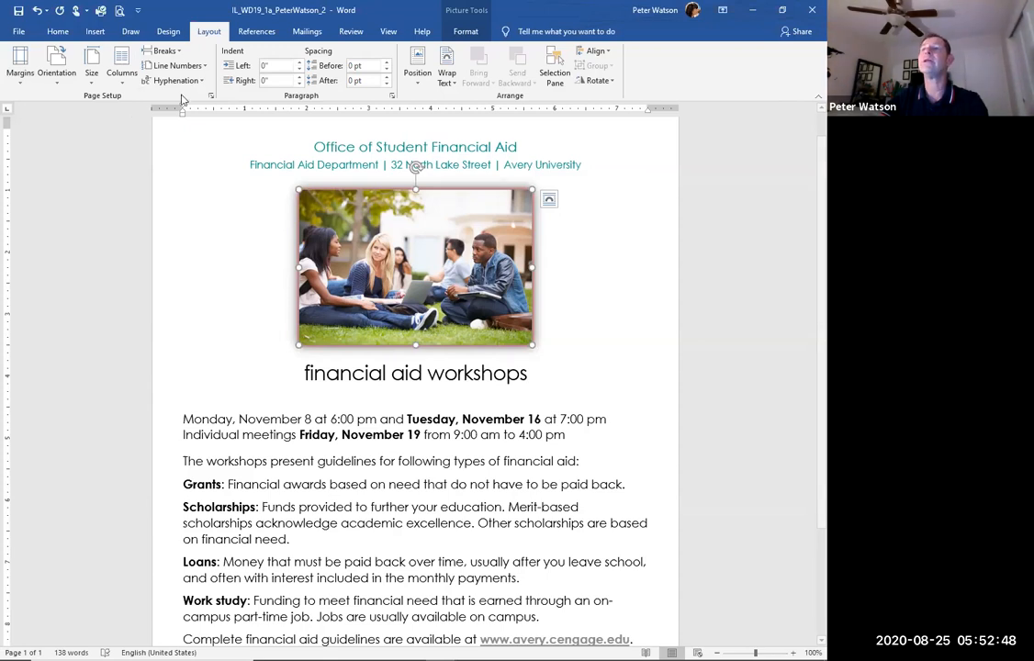
# Apply the Office theme to the flyer and change its theme colors to Red
pyautogui.click(168, 31)
pyautogui.click(20, 69)
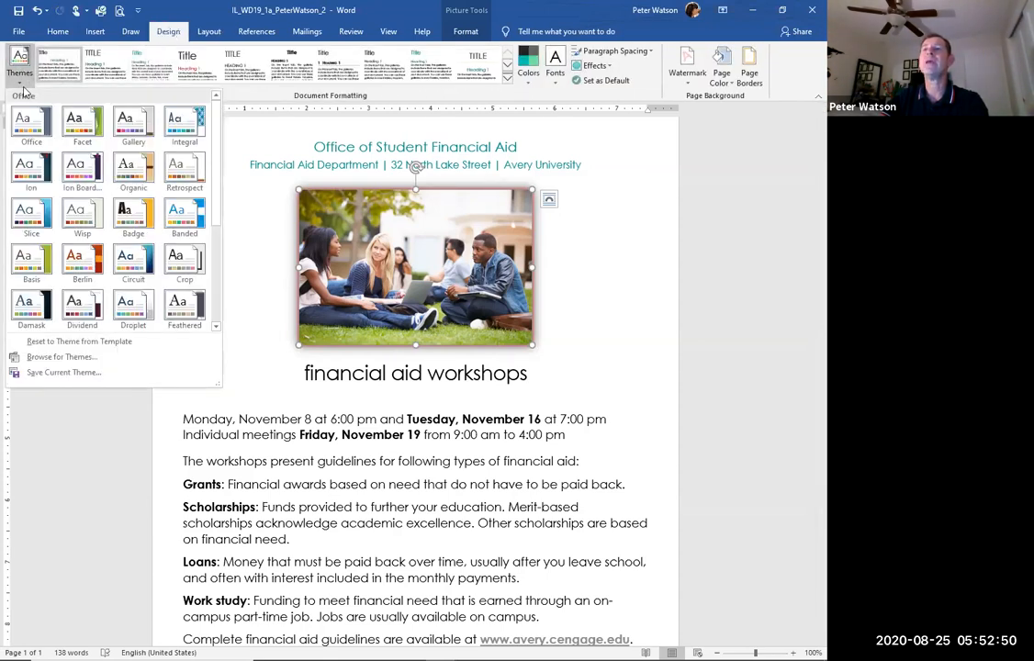
pyautogui.click(31, 121)
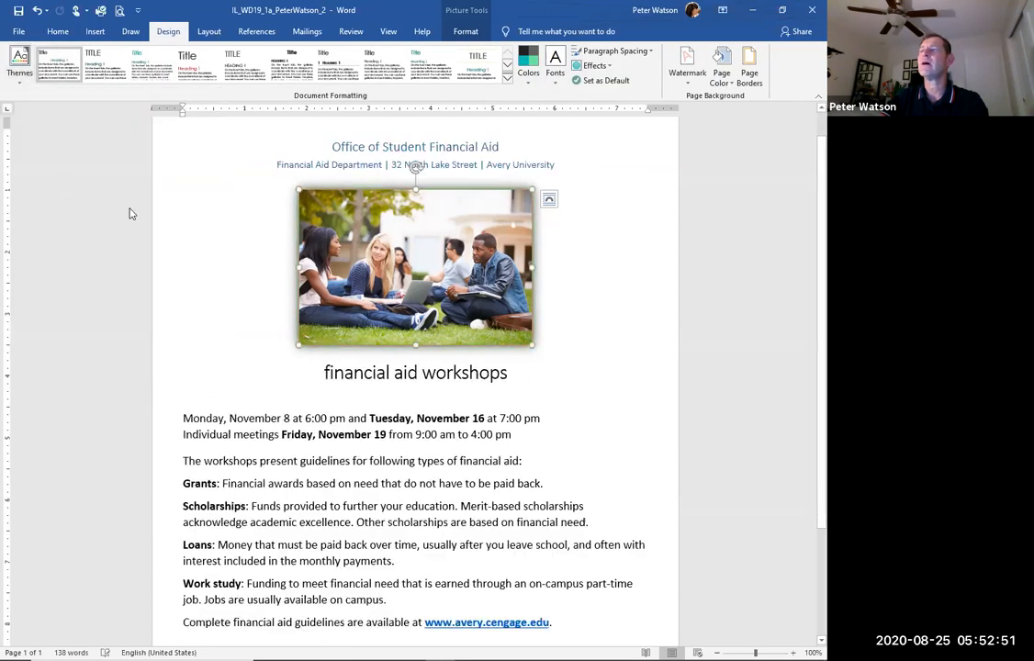
pyautogui.click(531, 71)
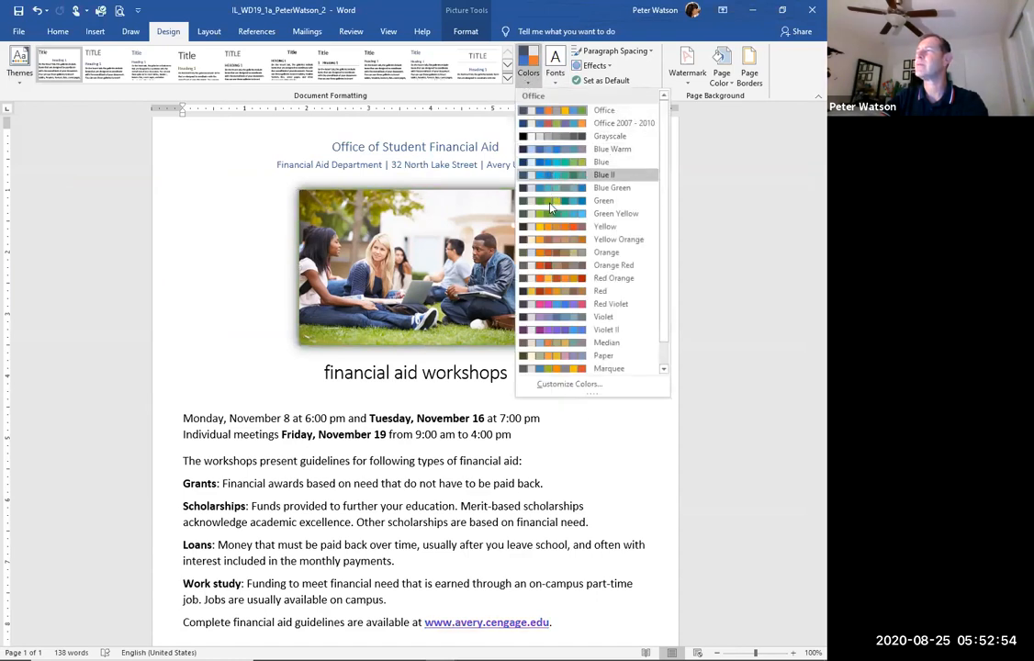
pyautogui.click(563, 292)
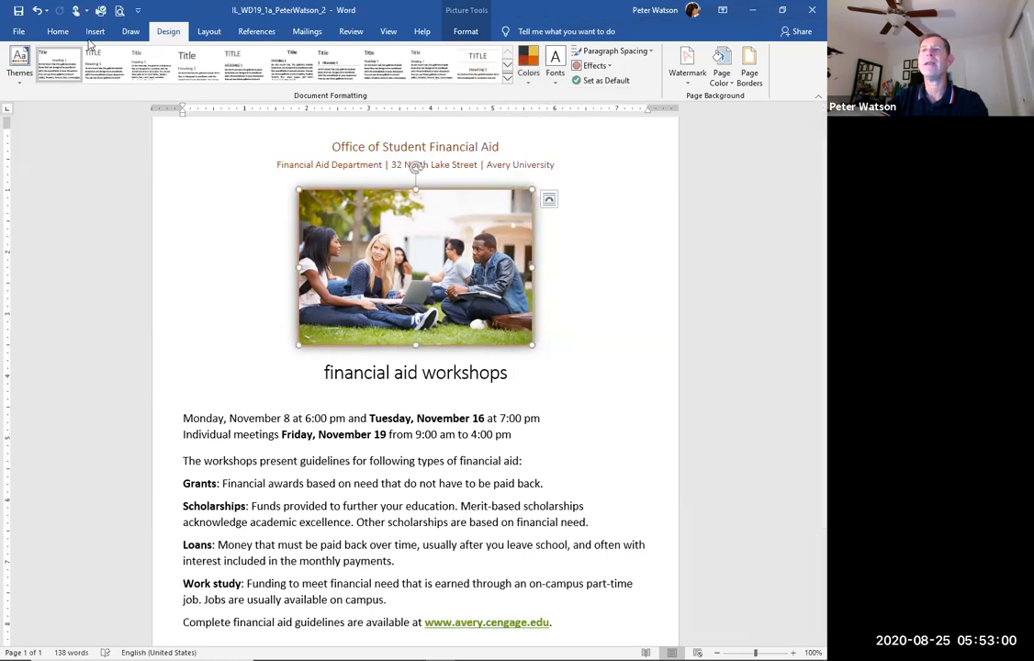
# Save the finished flyer and close the document
pyautogui.click(18, 31)
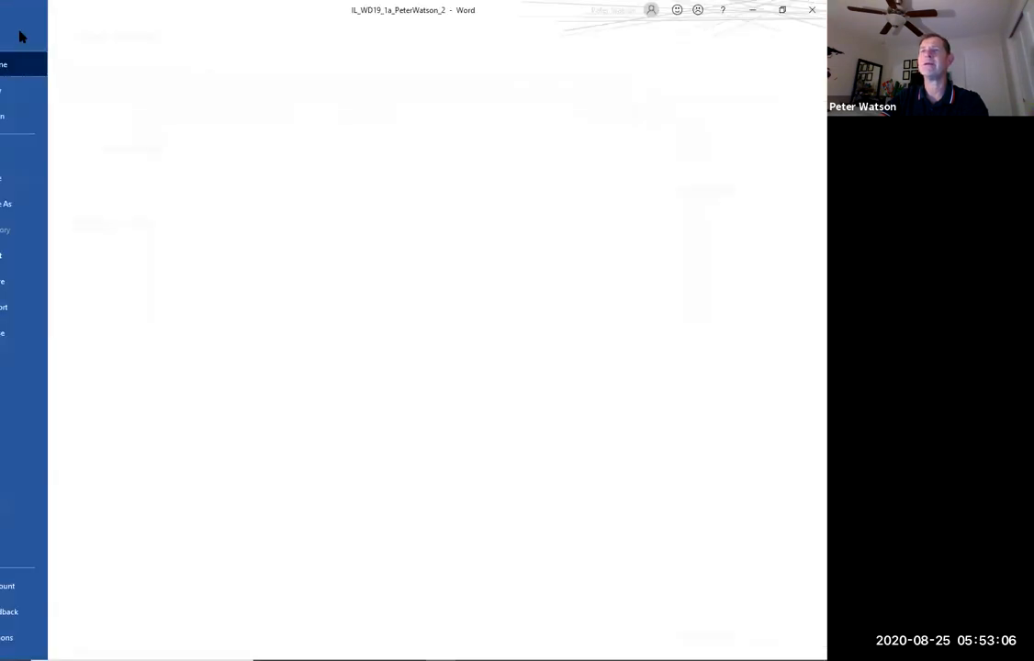
pyautogui.click(809, 11)
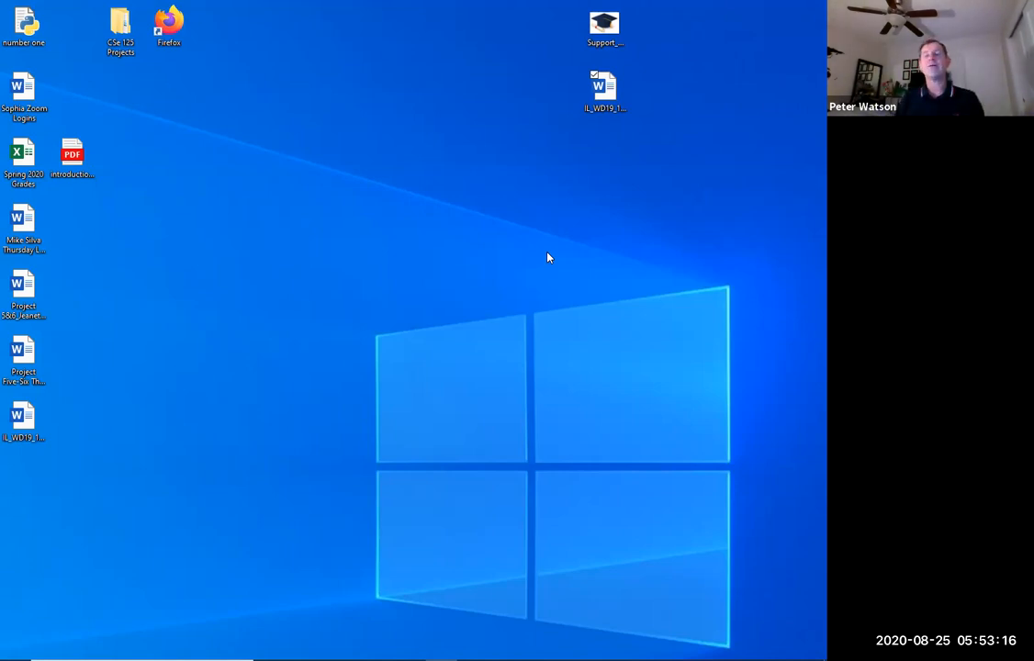
# Place the saved flyer file ending in _2 below the start file ending in _1 on the desktop and reopen it for review
pyautogui.click(611, 98)
pyautogui.click(513, 108)
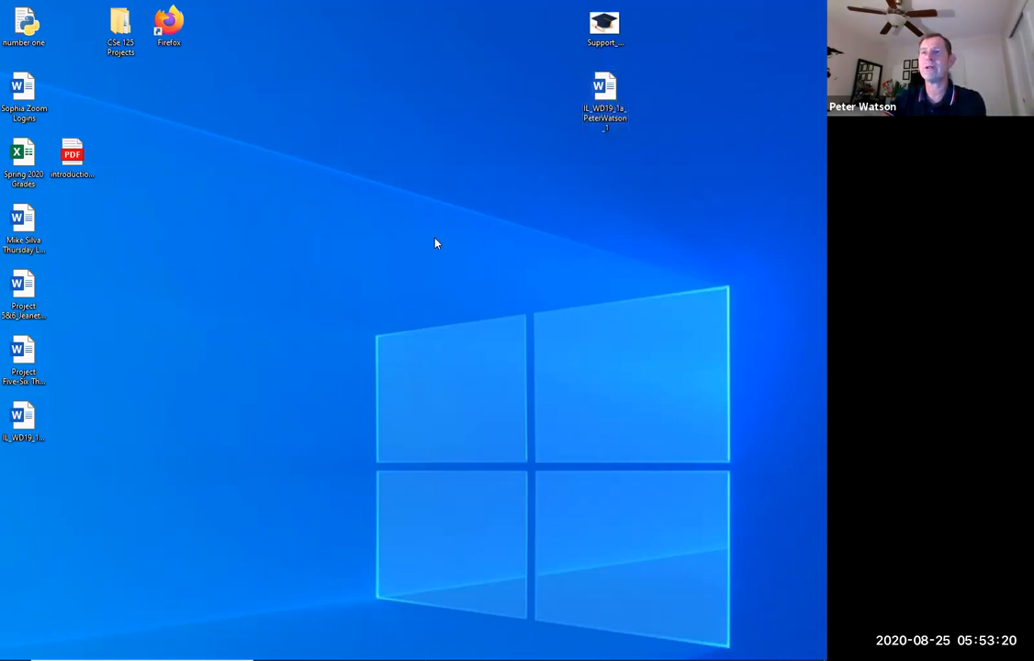
pyautogui.moveTo(33, 421); pyautogui.dragTo(601, 162)
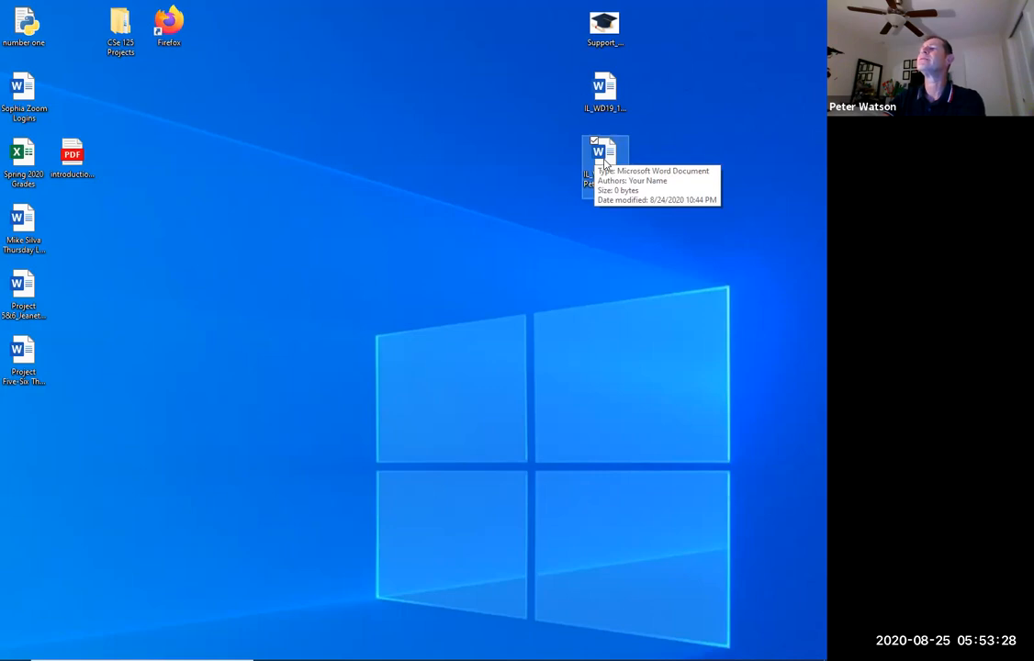
pyautogui.doubleClick(604, 163)
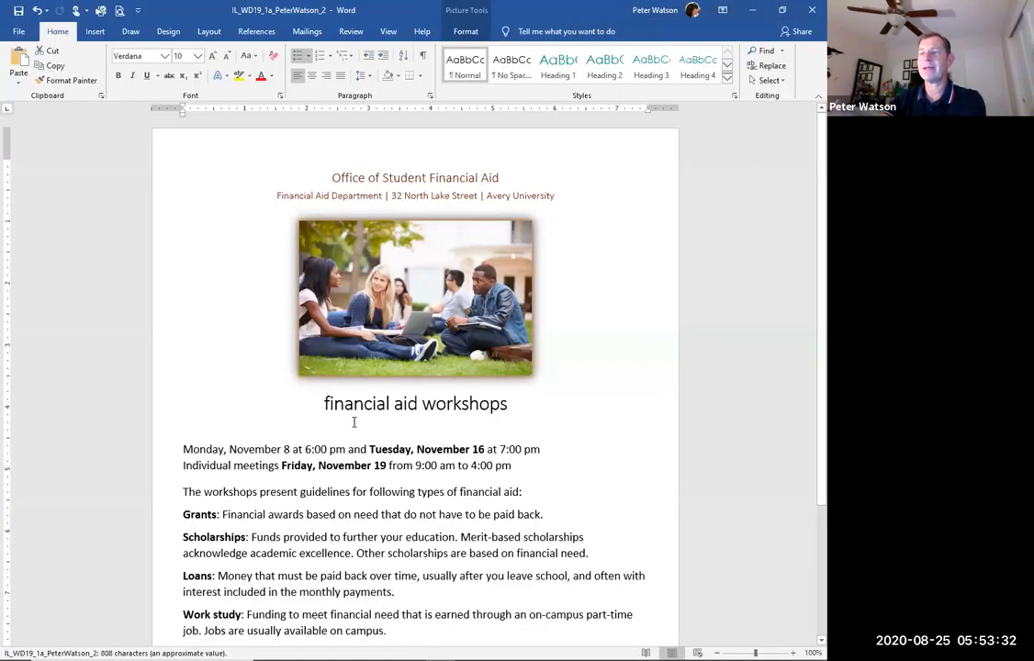
pyautogui.scroll(-1, 355, 390)
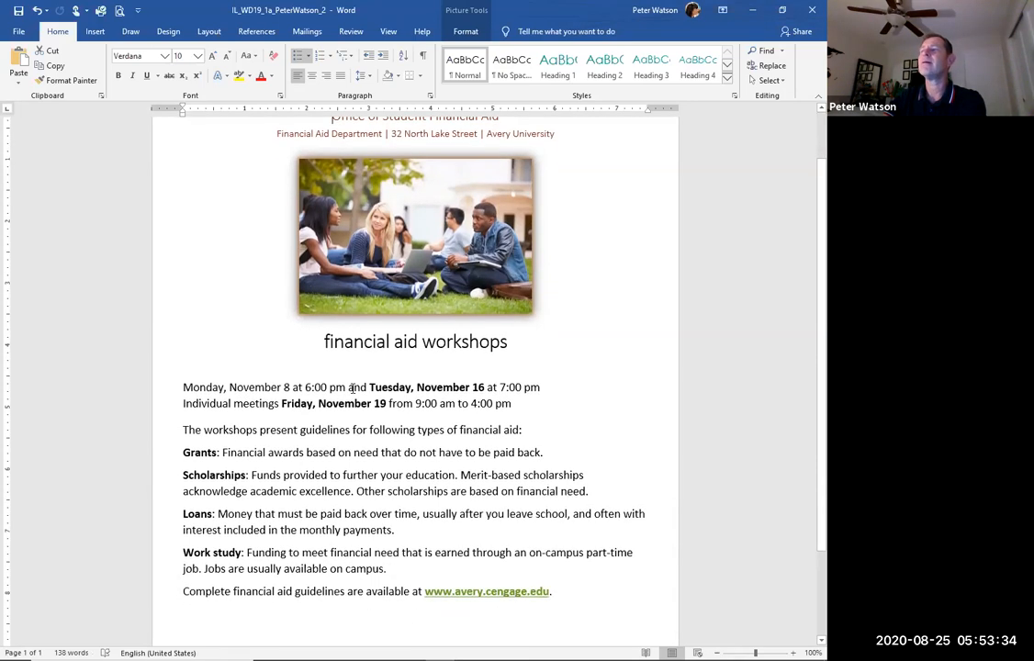